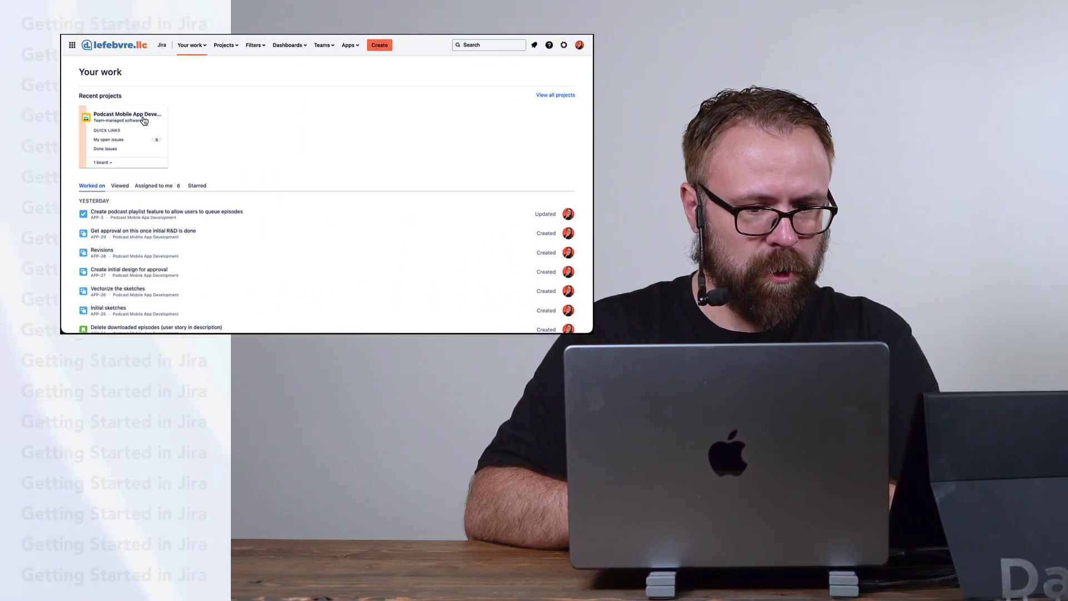
# - Open the Podcast Mobile App Development project card under Recent projects on Your work
pyautogui.click(131, 116)
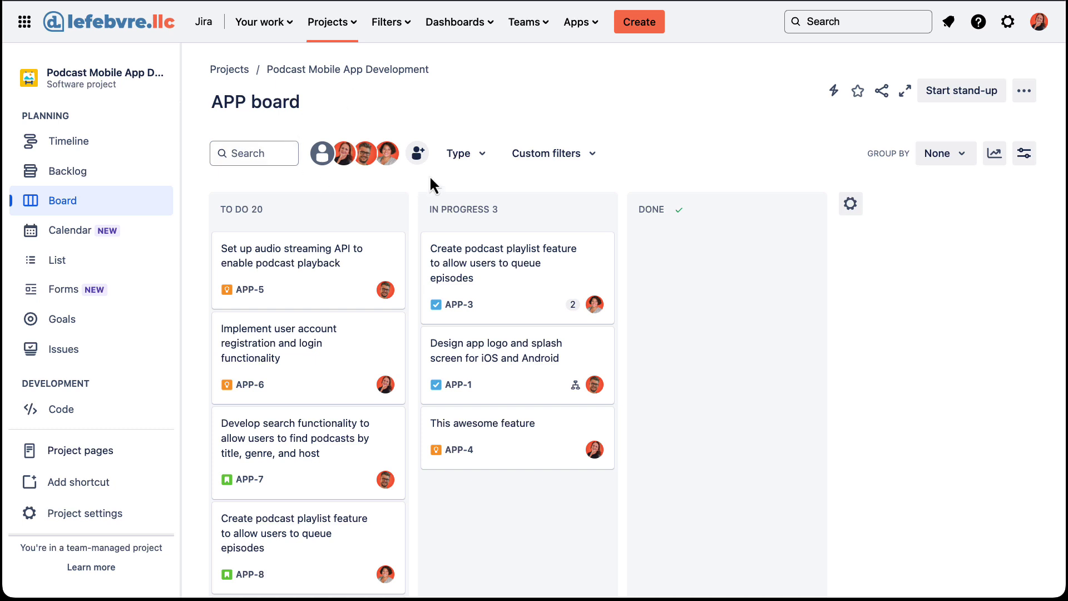
# - Switch to the Timeline view and preview the Status category and Custom filters lists
pyautogui.click(105, 147)
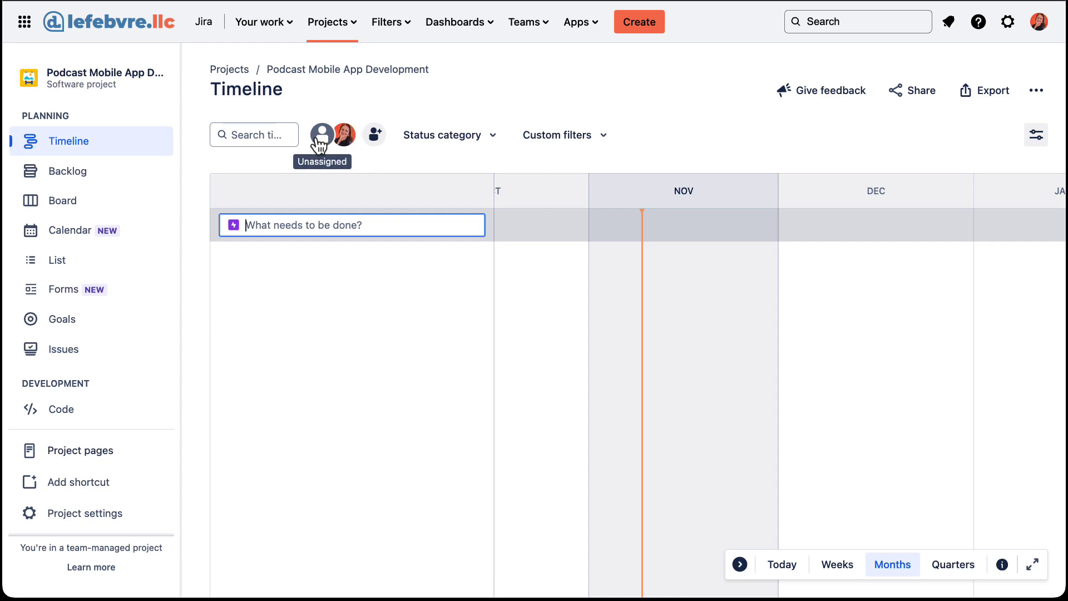
pyautogui.click(447, 140)
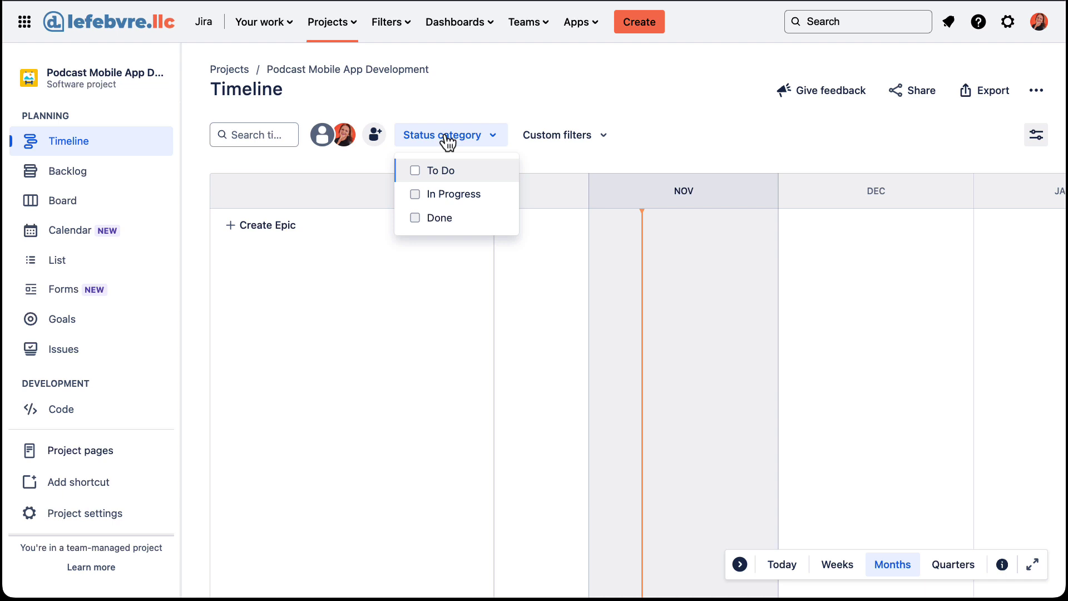
pyautogui.click(584, 144)
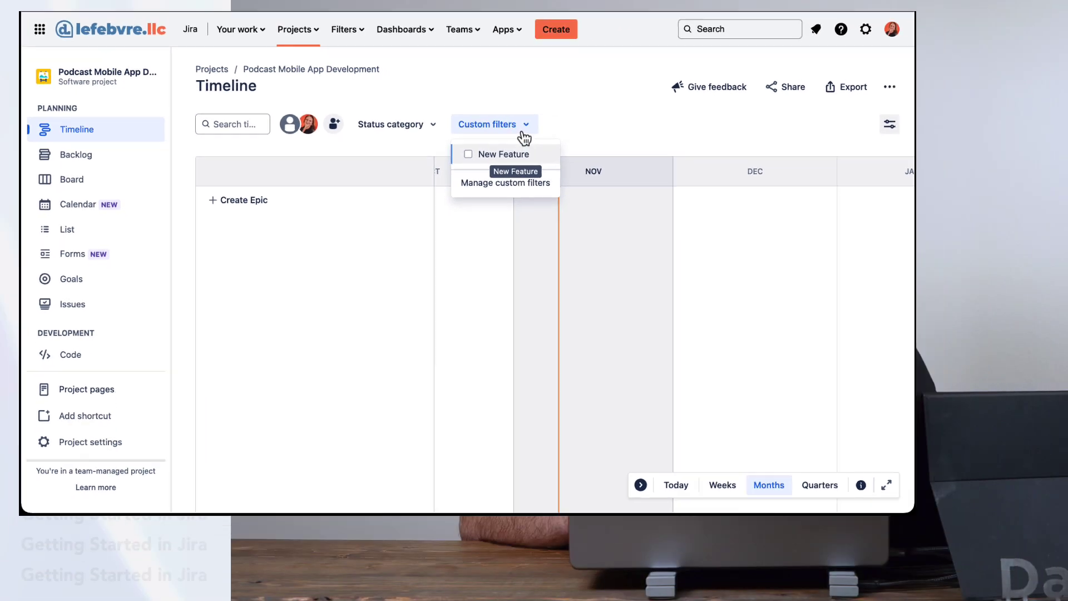
pyautogui.click(662, 151)
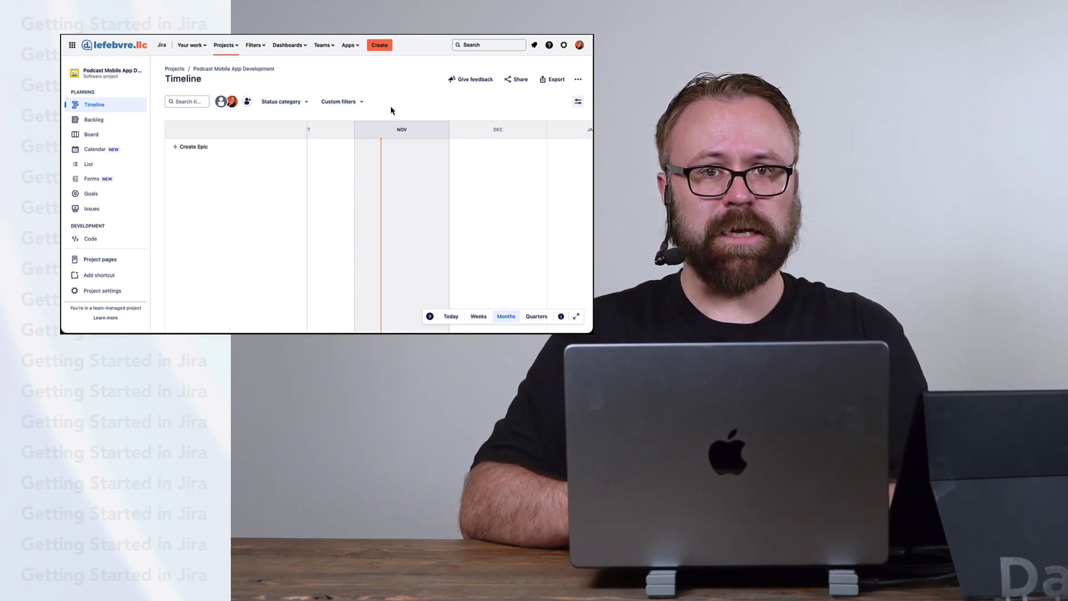
# - Create epics APP-50 Podcast Playback and Controls, APP-51 Podcast Discovery and Recommendations, APP-52 Offline Listening and Downloads
pyautogui.click(200, 148)
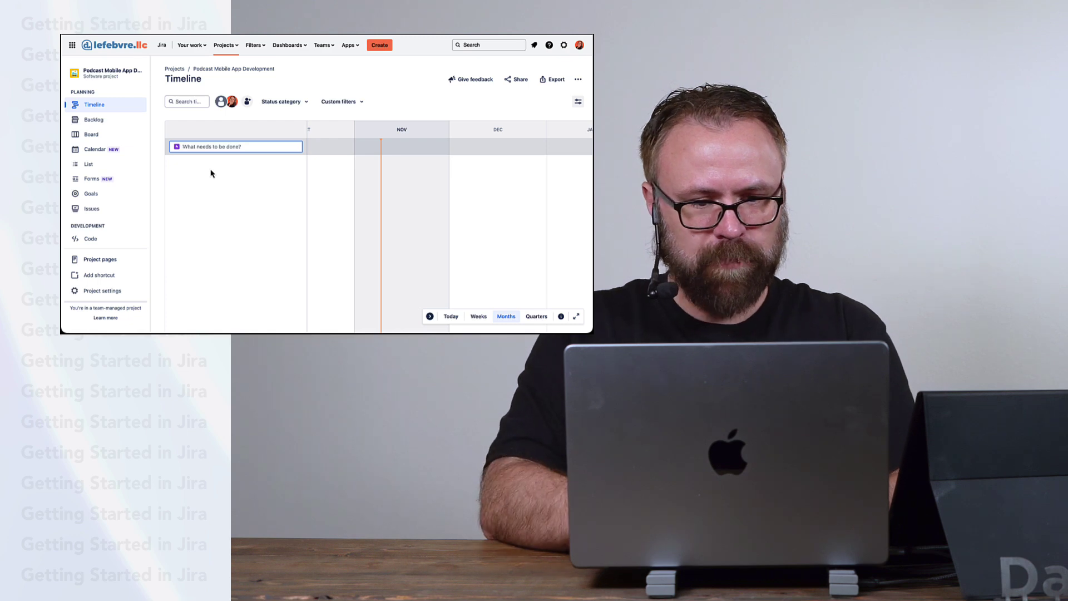
pyautogui.write('P')
pyautogui.write('odc')
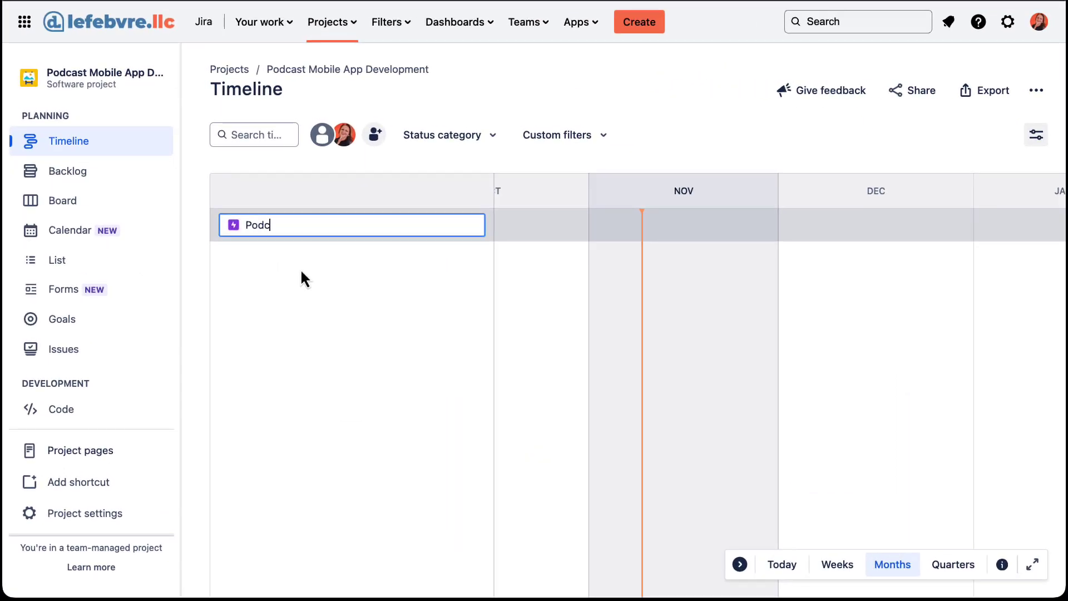
pyautogui.write('ast Playback and Controls')
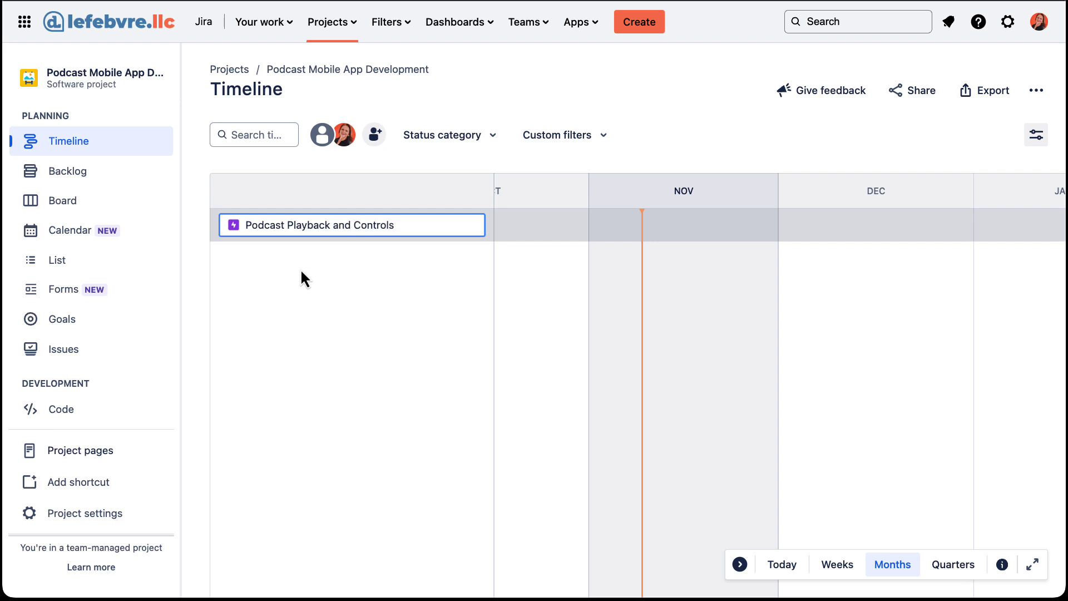
pyautogui.press('Return')
pyautogui.write('Podcast Disc')
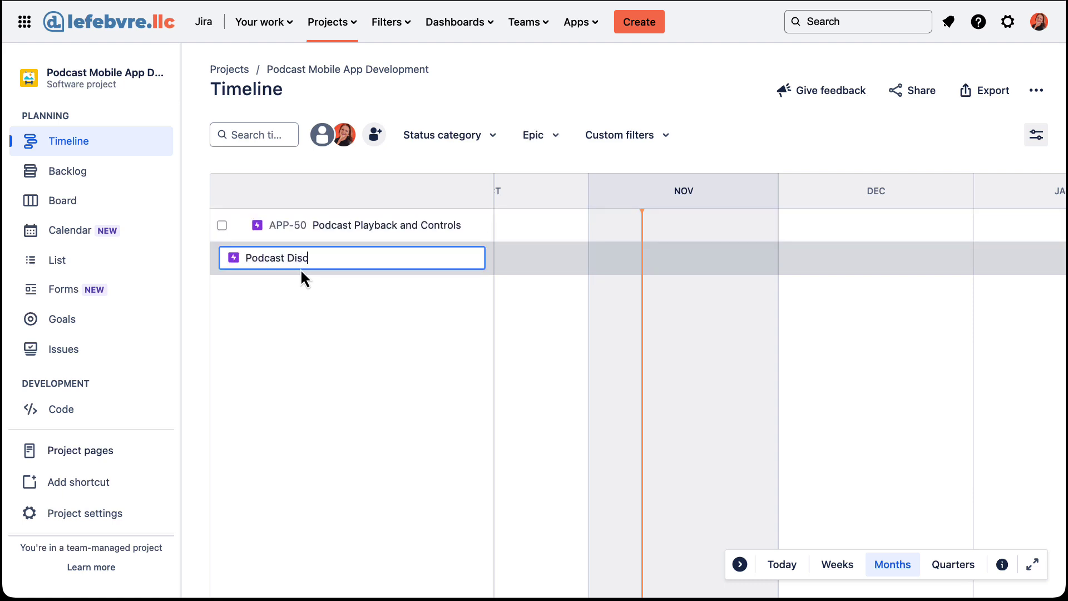
pyautogui.write('overy and Recommendation')
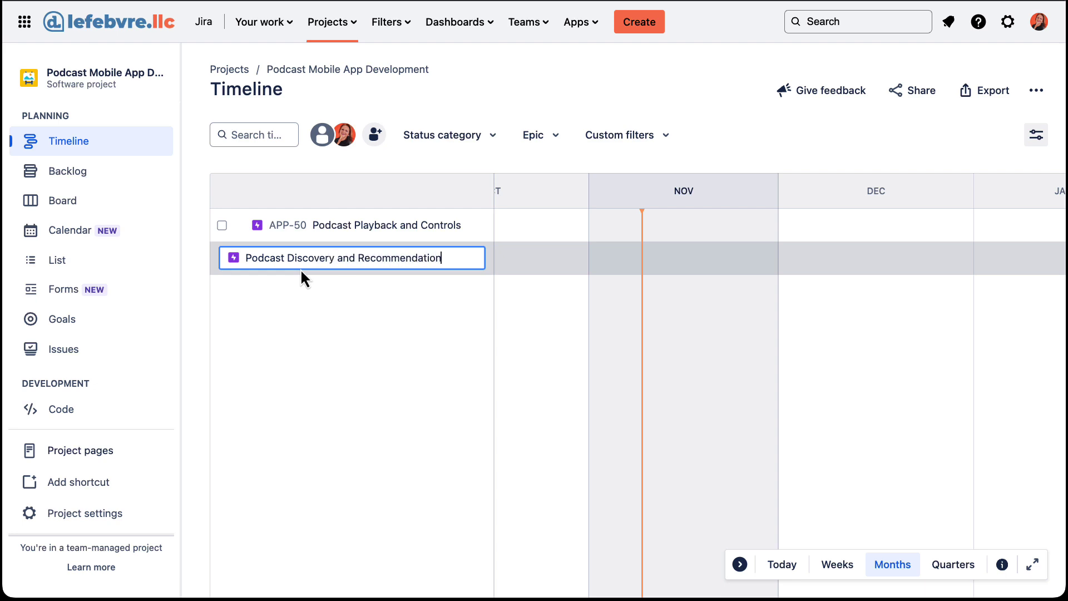
pyautogui.write('s')
pyautogui.press('Return')
pyautogui.write('Offline Listening')
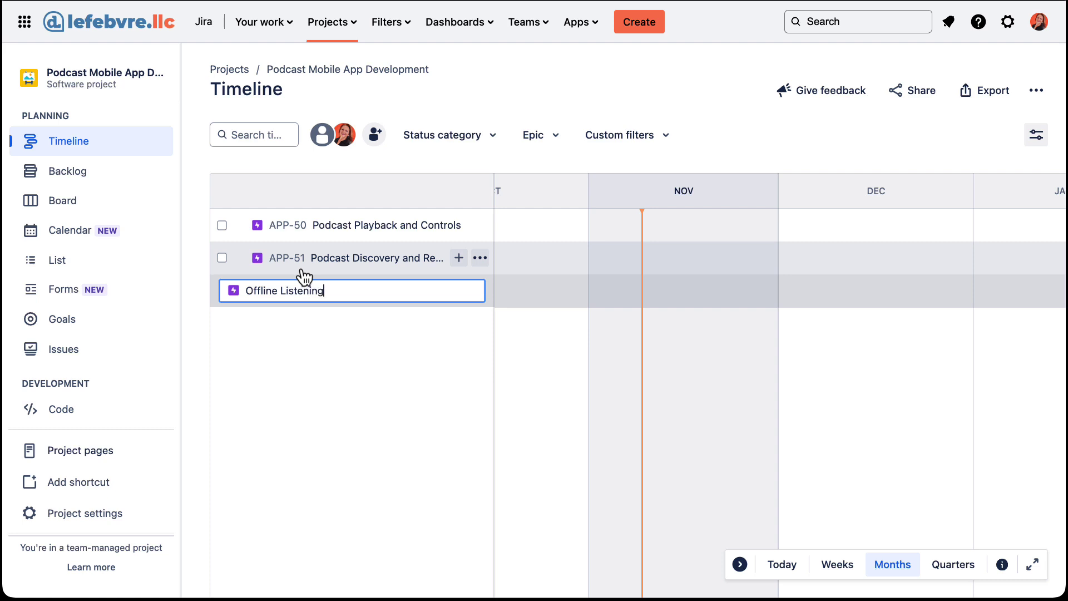
pyautogui.write(' and Downloads')
pyautogui.press('Return')
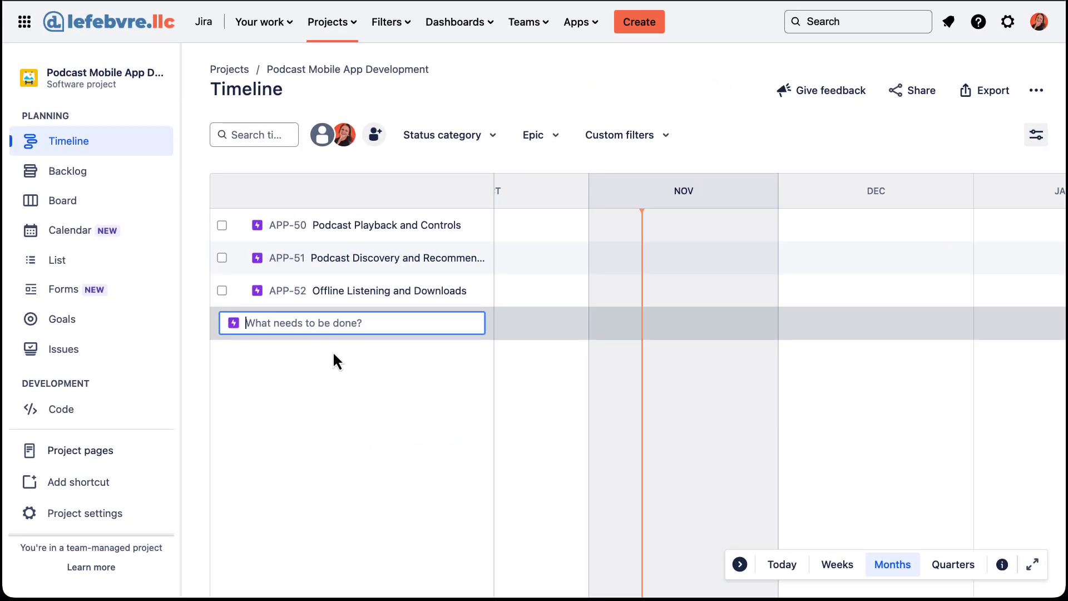
pyautogui.moveTo(467, 234)
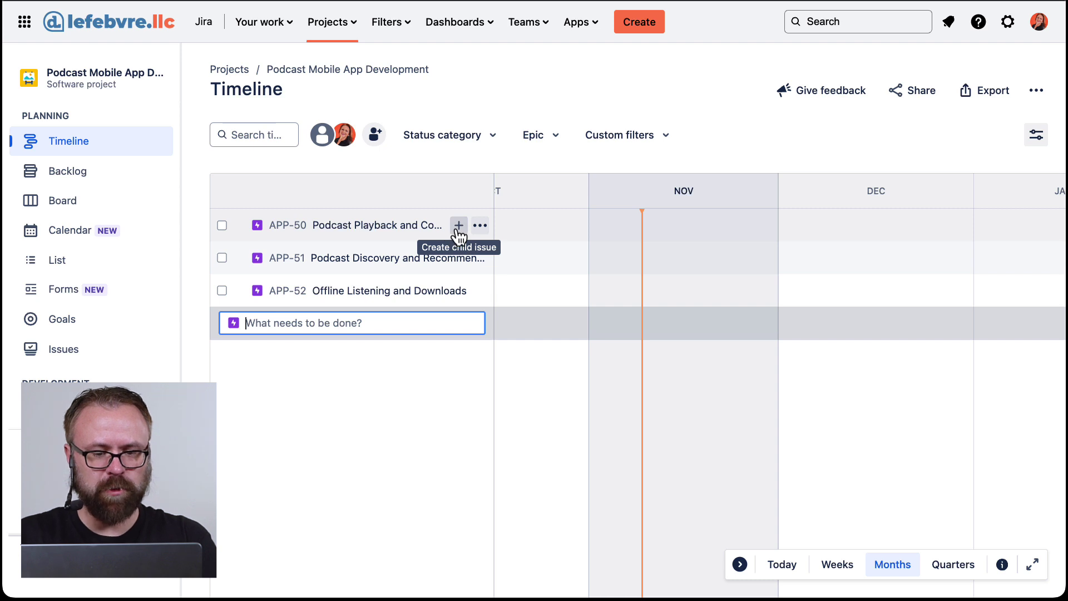
# - Add a Story child issue for the core audio player under Podcast Playback and Controls
pyautogui.click(458, 226)
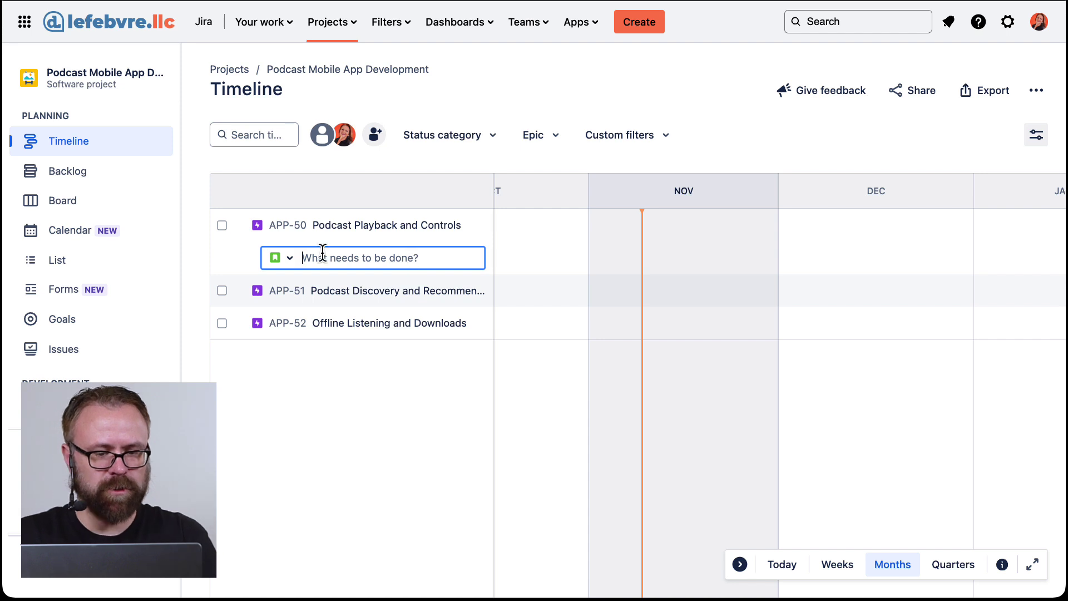
pyautogui.click(290, 260)
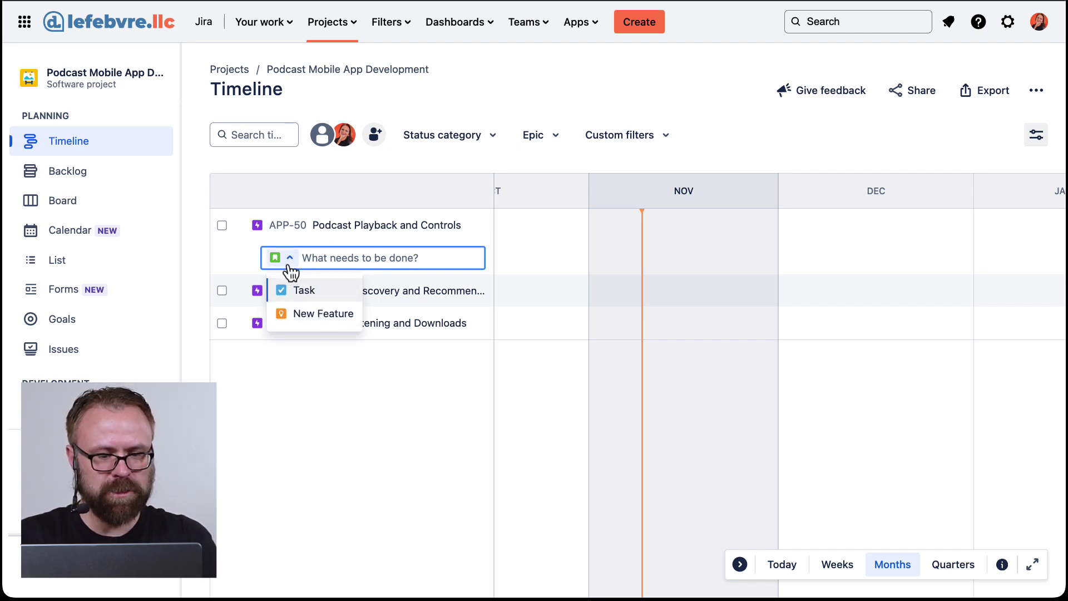
pyautogui.click(290, 260)
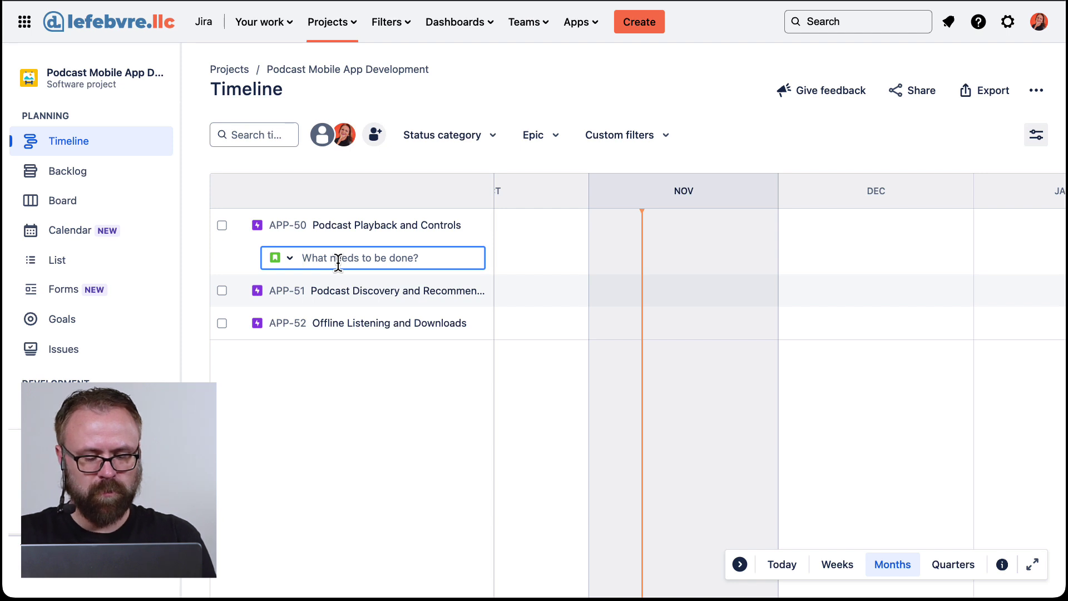
pyautogui.press('super+v')
pyautogui.press('Return')
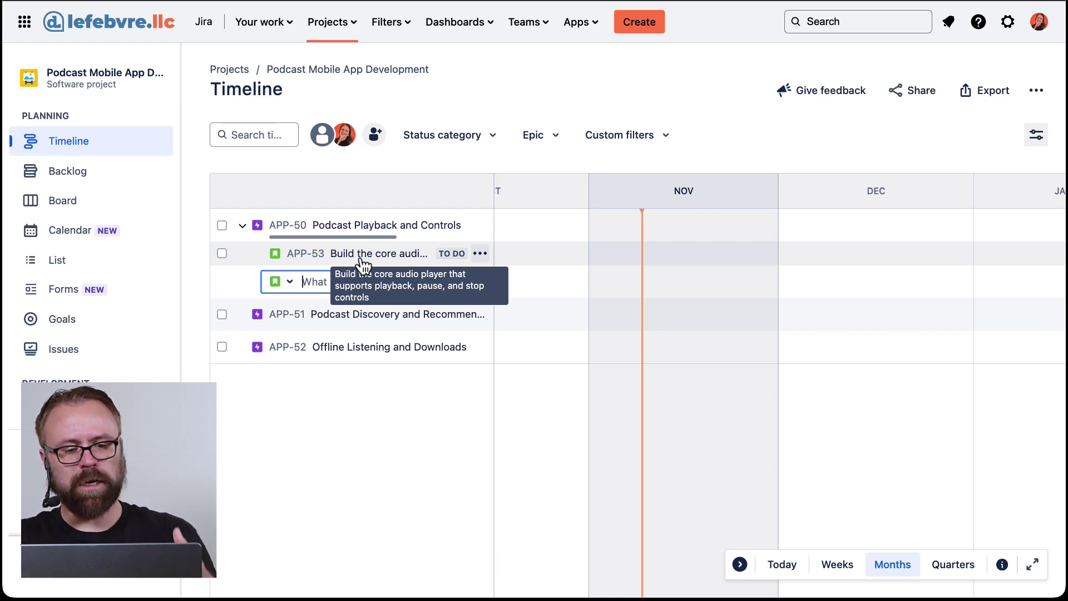
pyautogui.moveTo(359, 241)
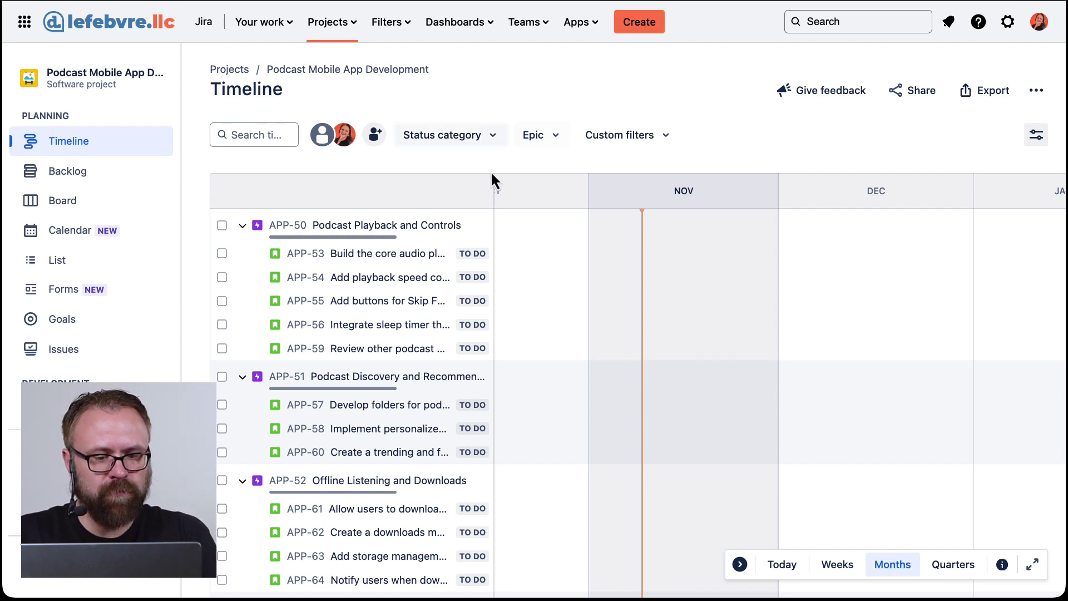
pyautogui.moveTo(448, 238)
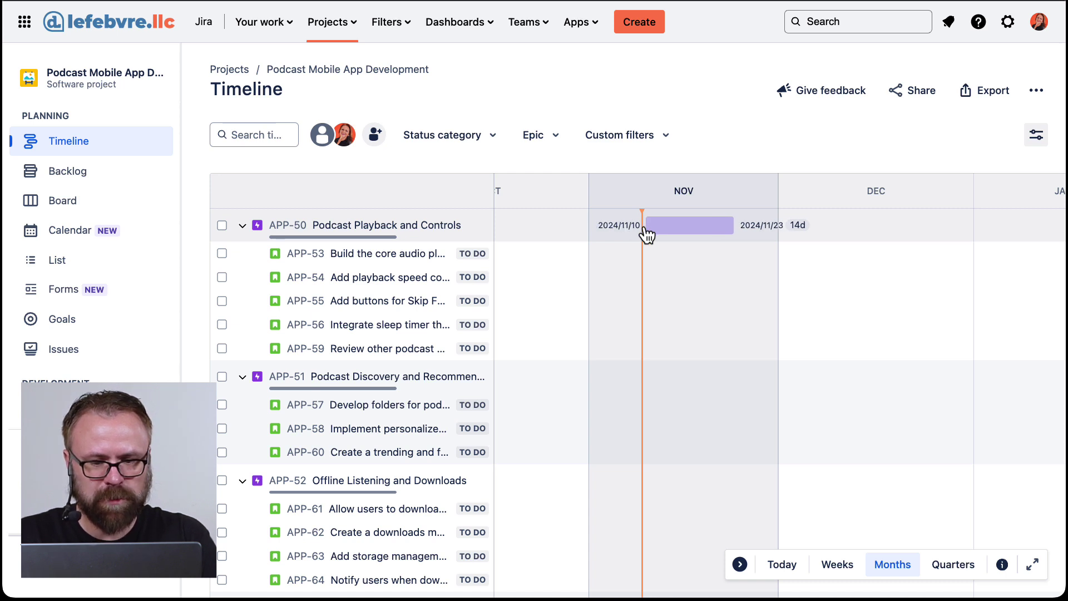
# - Create two-week timeline bars for all three epics
pyautogui.click(645, 229)
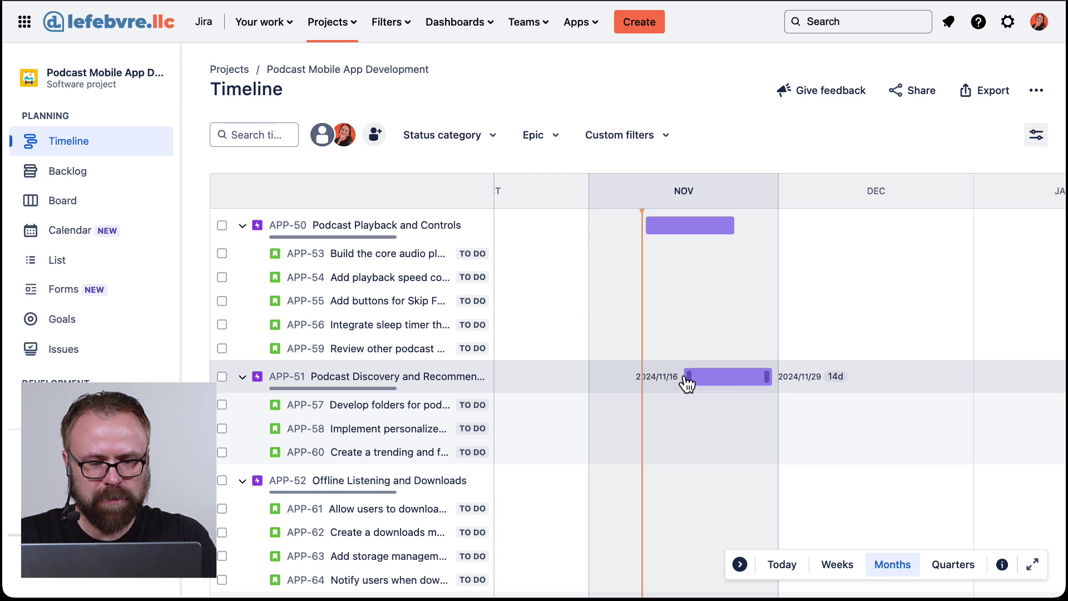
pyautogui.click(686, 380)
pyautogui.click(740, 487)
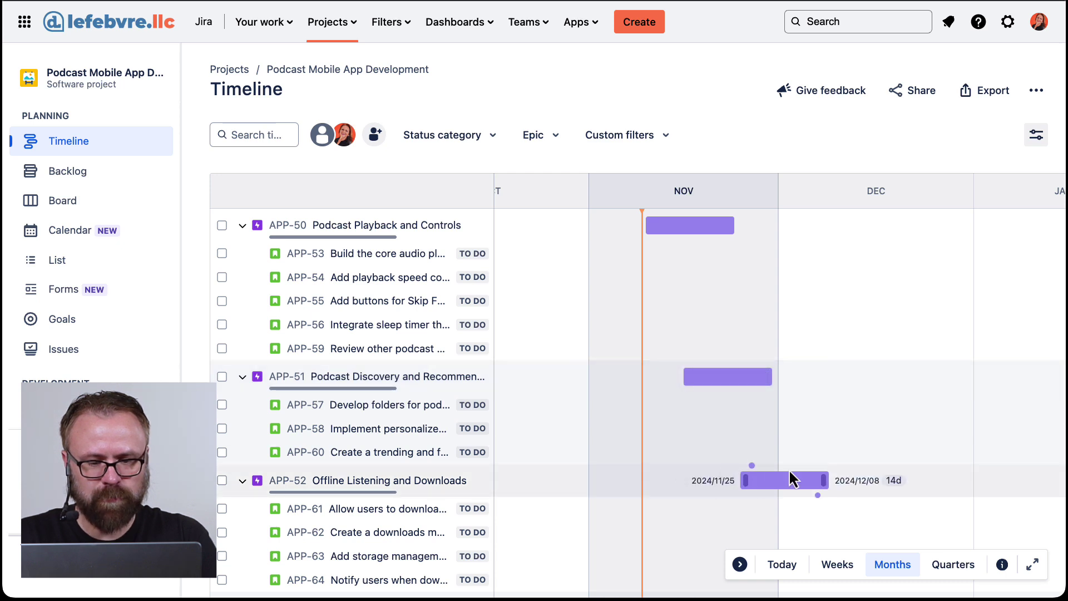
# - Collapse all three epics and extend Podcast Playback and Controls to end 2024/11/27
pyautogui.click(244, 482)
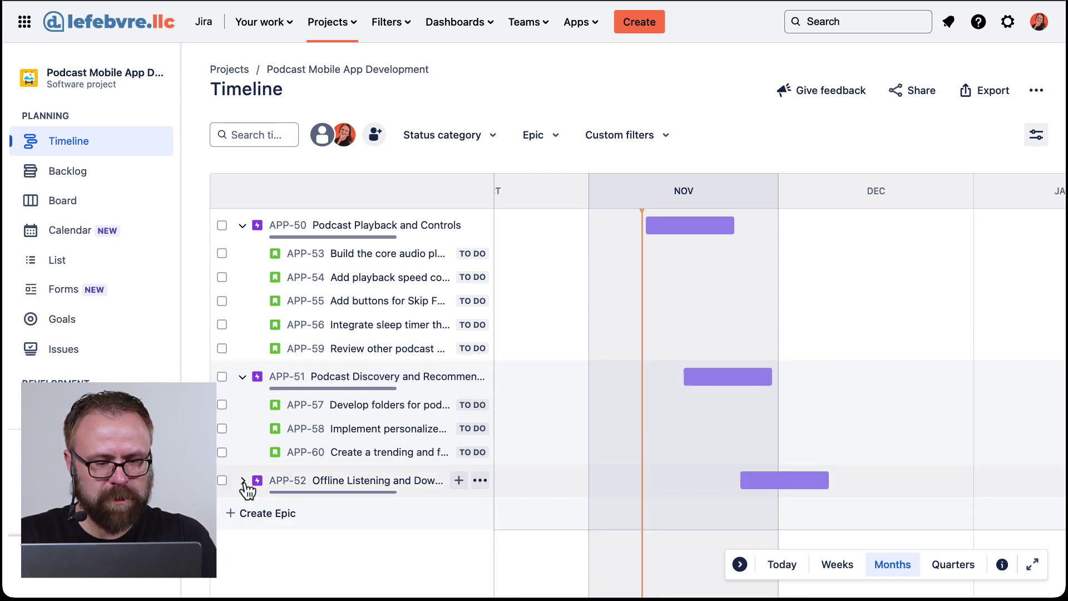
pyautogui.click(244, 378)
pyautogui.click(243, 225)
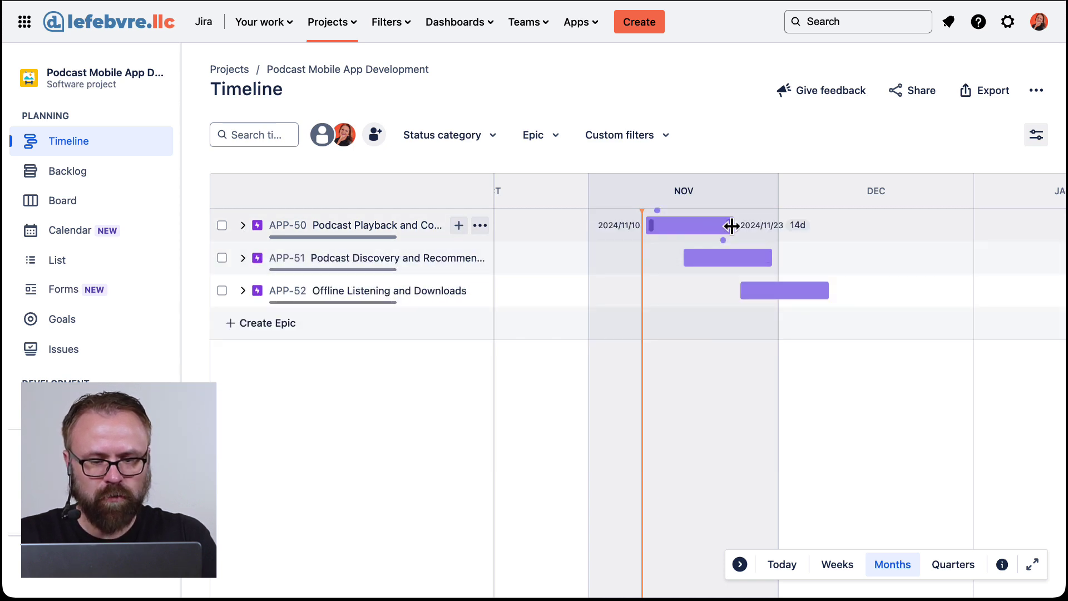
pyautogui.moveTo(730, 225); pyautogui.dragTo(759, 226)
pyautogui.moveTo(721, 234)
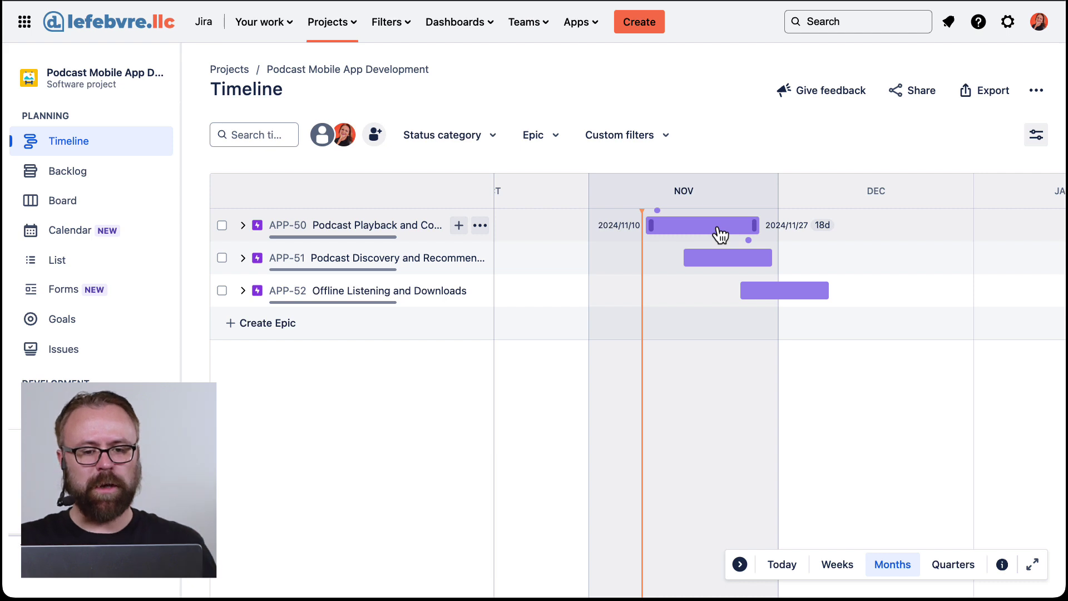
# - Set Podcast Playback and Controls' start date to November 5, 2024 in its details panel
pyautogui.click(375, 228)
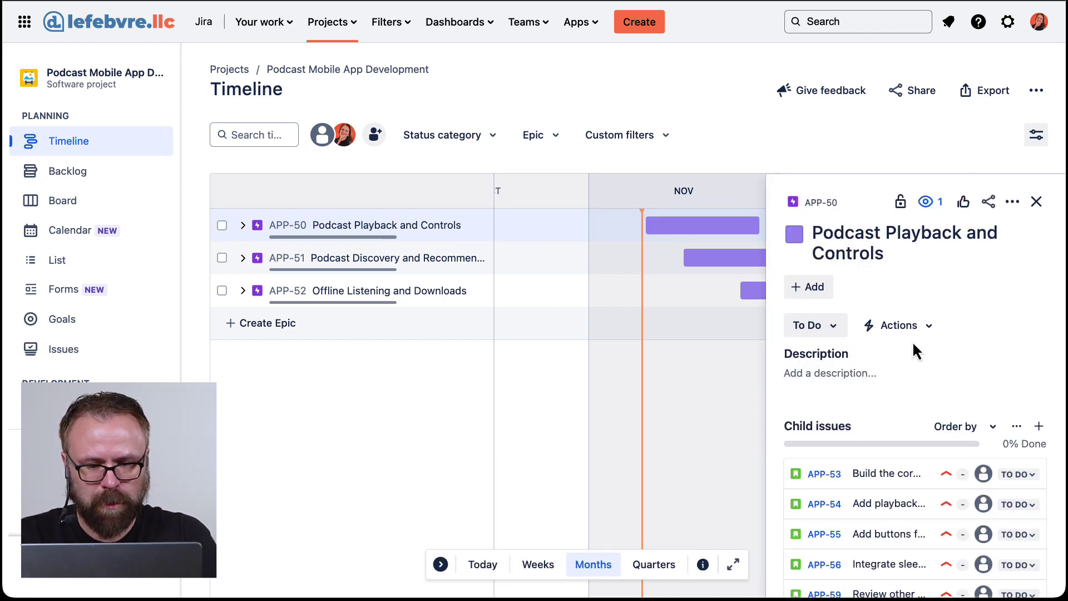
pyautogui.scroll(-10, 913, 342)
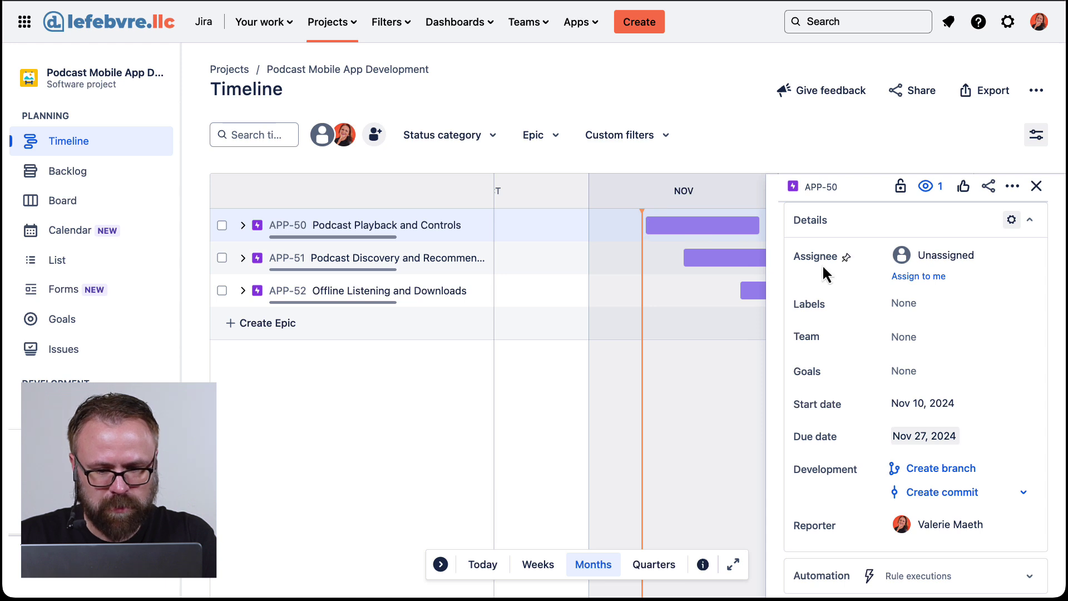
pyautogui.click(928, 403)
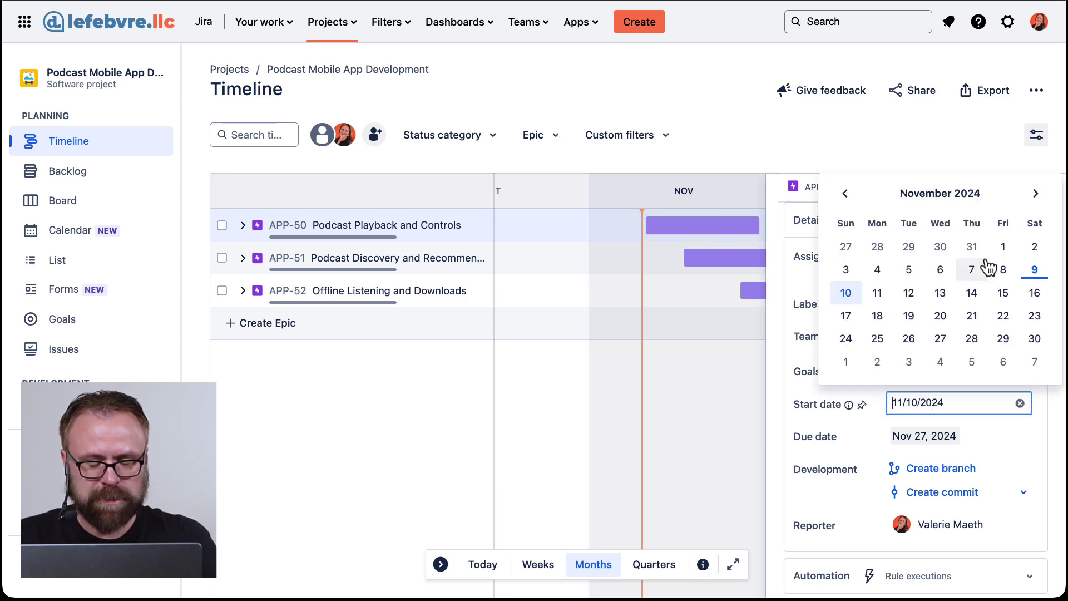
pyautogui.click(909, 270)
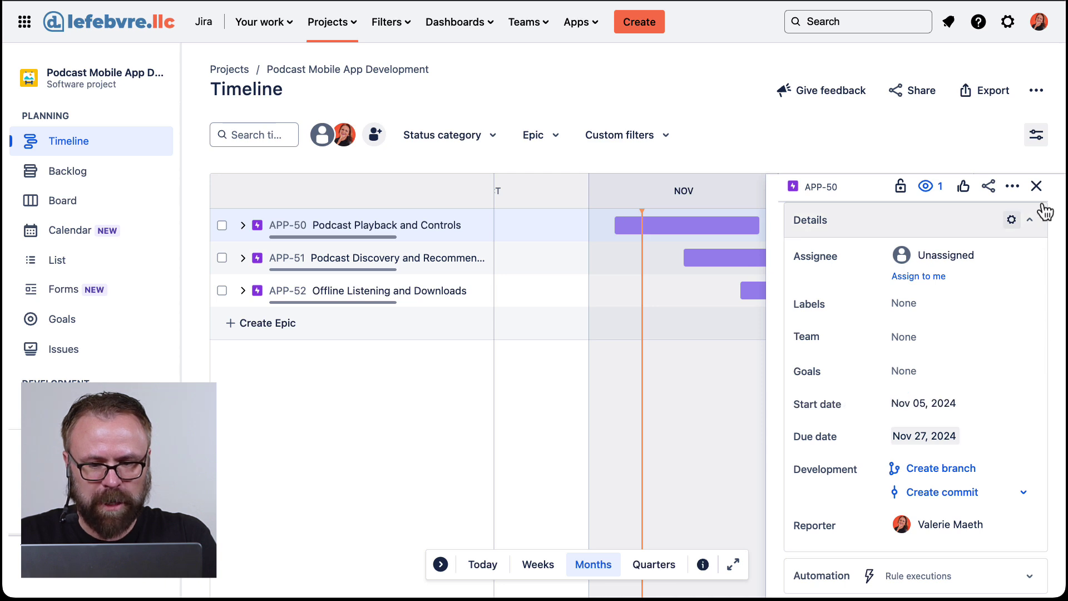
pyautogui.click(1036, 186)
pyautogui.moveTo(654, 232)
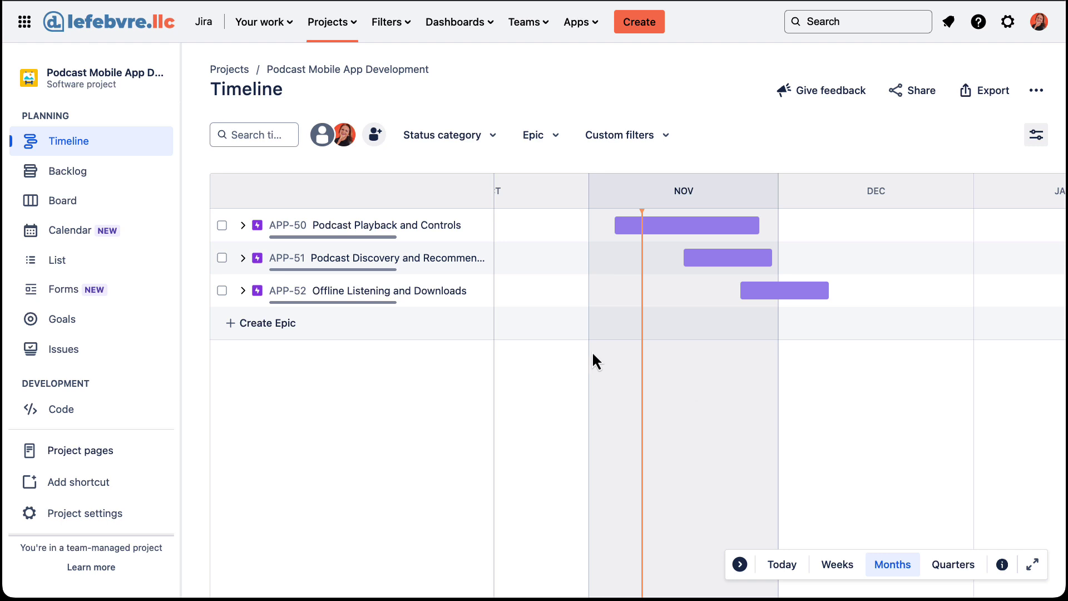
# - Expand APP-50 and schedule its child stories APP-53 and APP-54 on the timeline
pyautogui.click(244, 225)
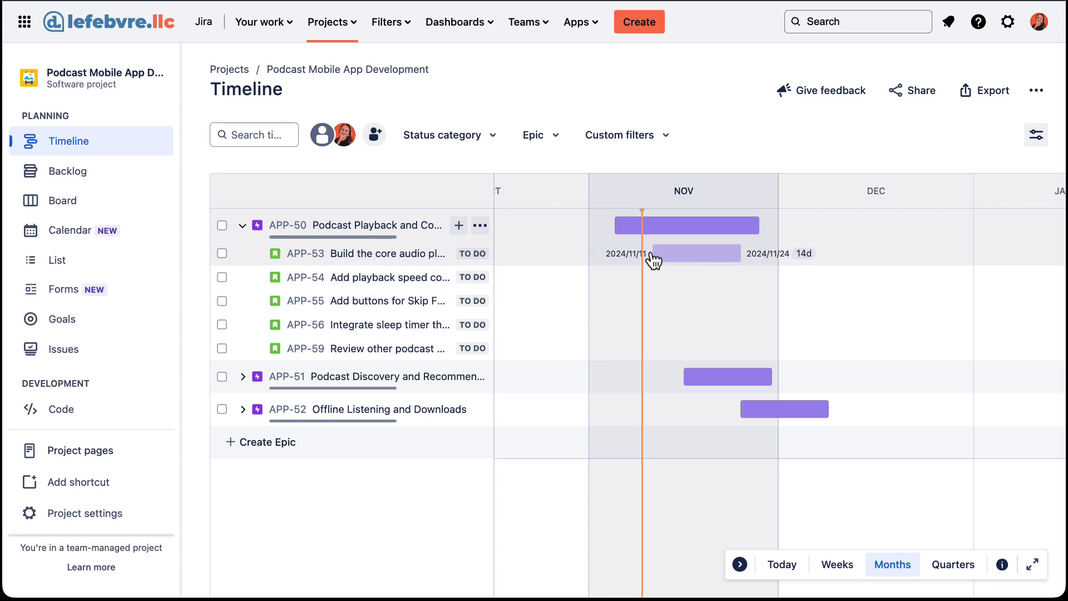
pyautogui.click(655, 257)
pyautogui.moveTo(734, 253); pyautogui.dragTo(700, 254)
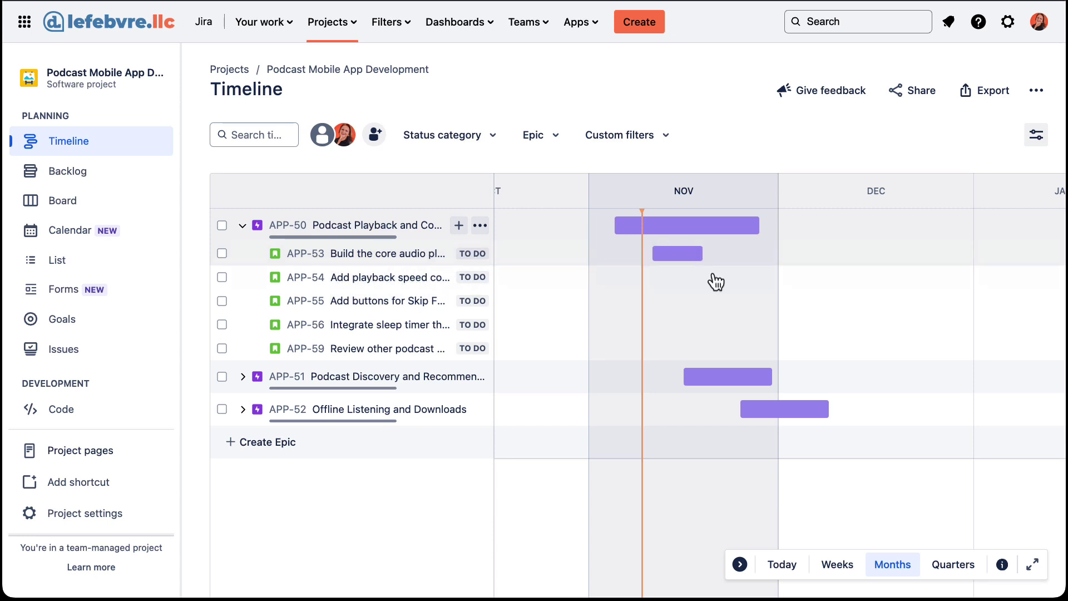
pyautogui.click(729, 279)
pyautogui.moveTo(807, 271)
pyautogui.mouseDown()
pyautogui.moveTo(777, 275)
pyautogui.moveTo(789, 274)
pyautogui.mouseUp()
pyautogui.moveTo(781, 228)
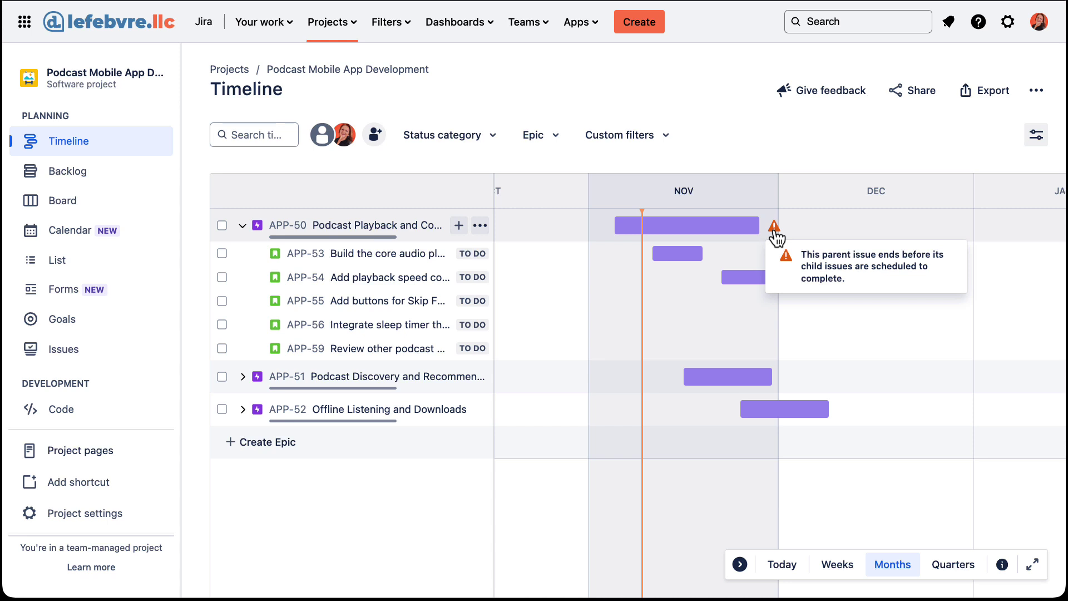
# - Extend APP-50 to end 2024/12/09 and clear both dates of APP-54
pyautogui.moveTo(755, 224); pyautogui.dragTo(820, 234)
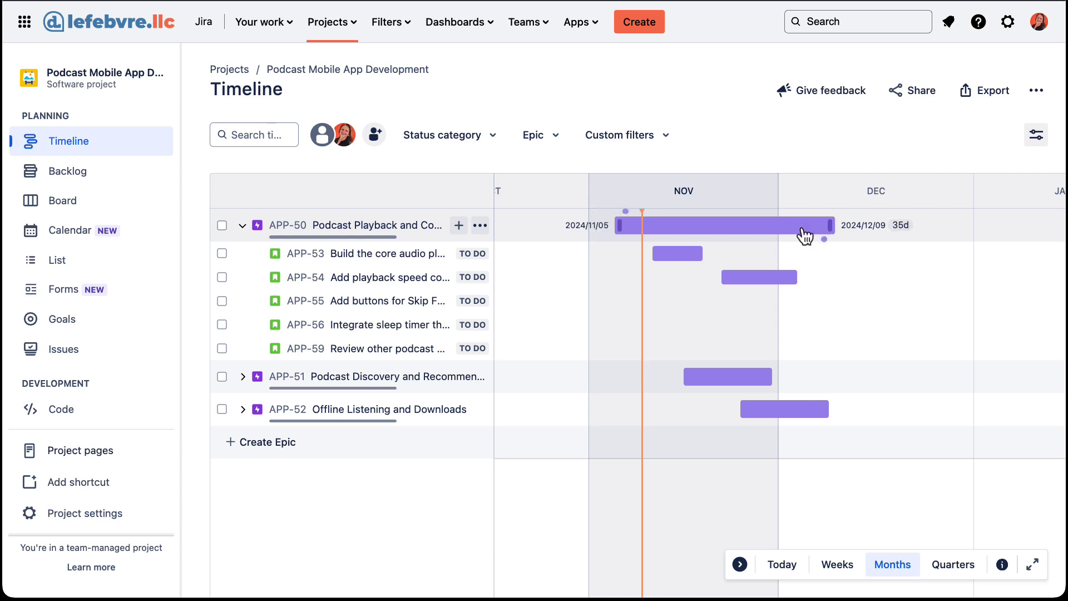
pyautogui.moveTo(782, 285)
pyautogui.mouseDown()
pyautogui.moveTo(749, 284)
pyautogui.moveTo(764, 289)
pyautogui.mouseUp()
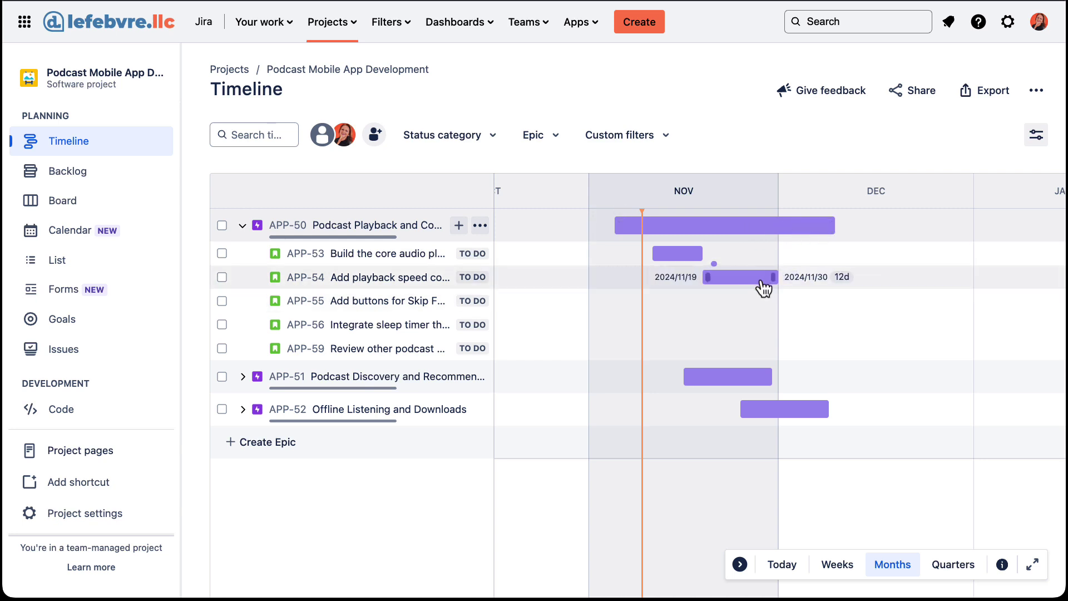
pyautogui.moveTo(772, 274); pyautogui.dragTo(723, 289)
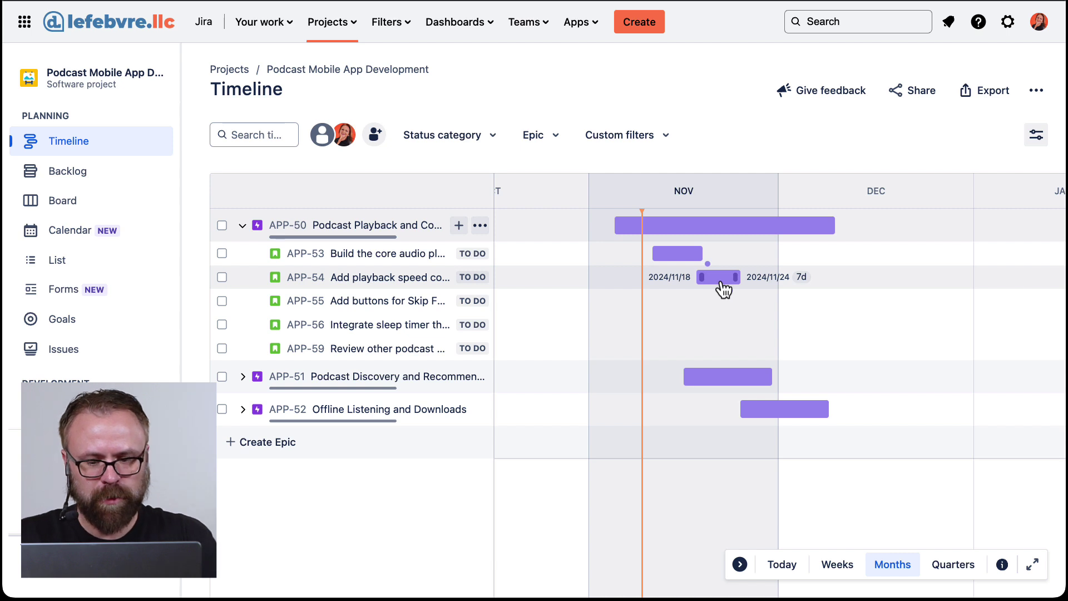
pyautogui.rightClick(723, 284)
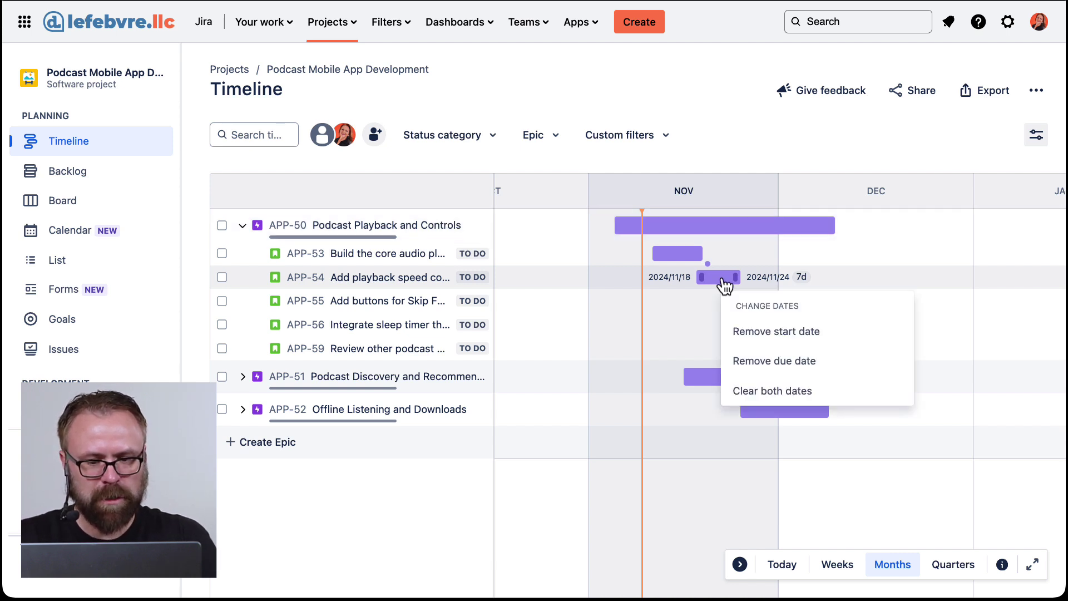
pyautogui.click(764, 393)
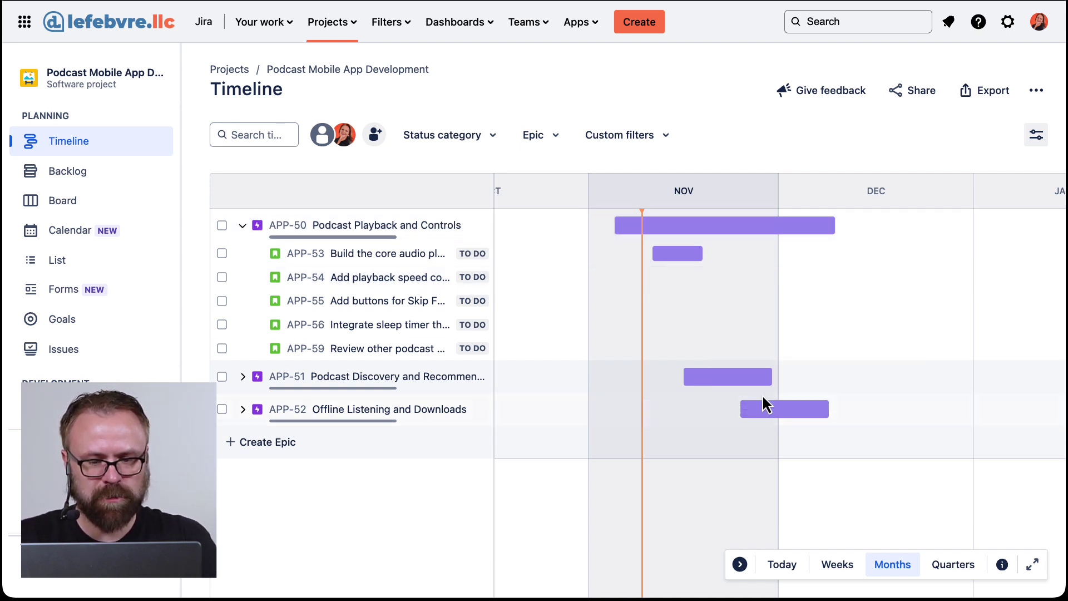
# - Clear both dates of APP-53, the core audio player story
pyautogui.moveTo(720, 264); pyautogui.dragTo(866, 262)
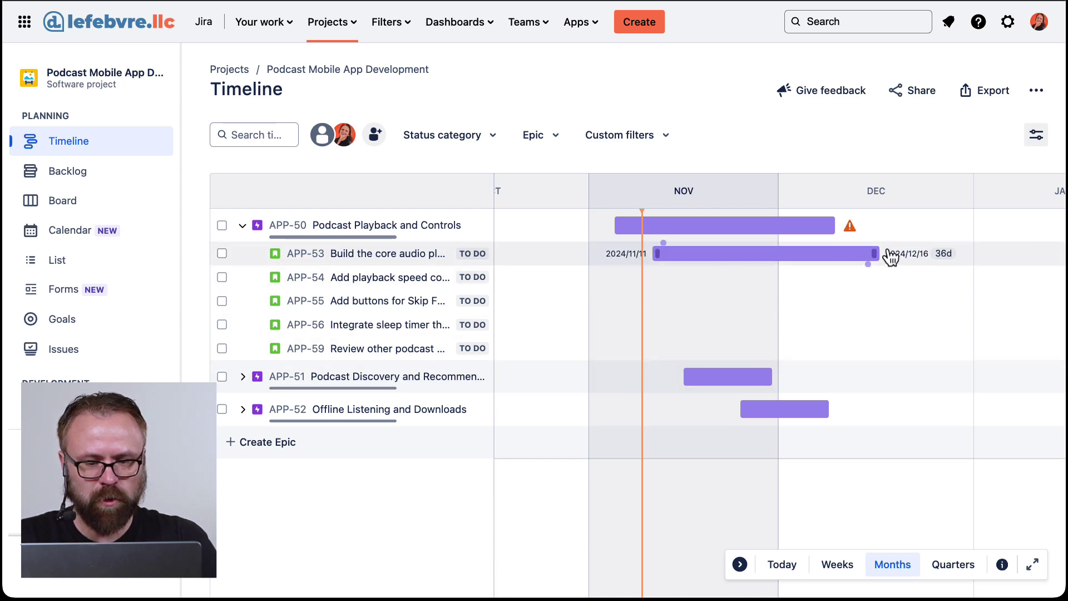
pyautogui.moveTo(876, 251); pyautogui.dragTo(811, 253)
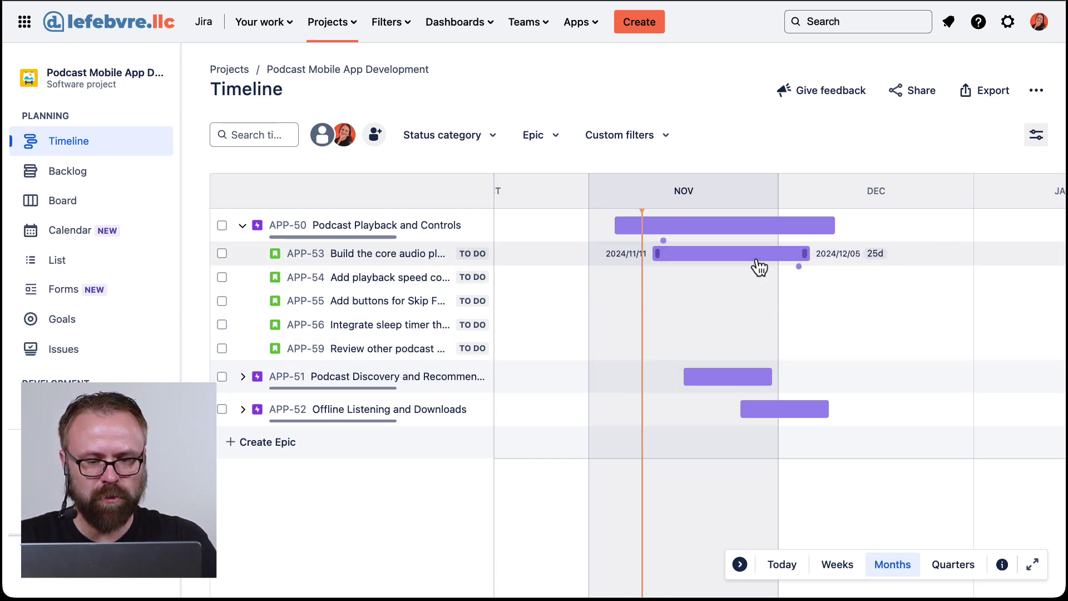
pyautogui.rightClick(758, 262)
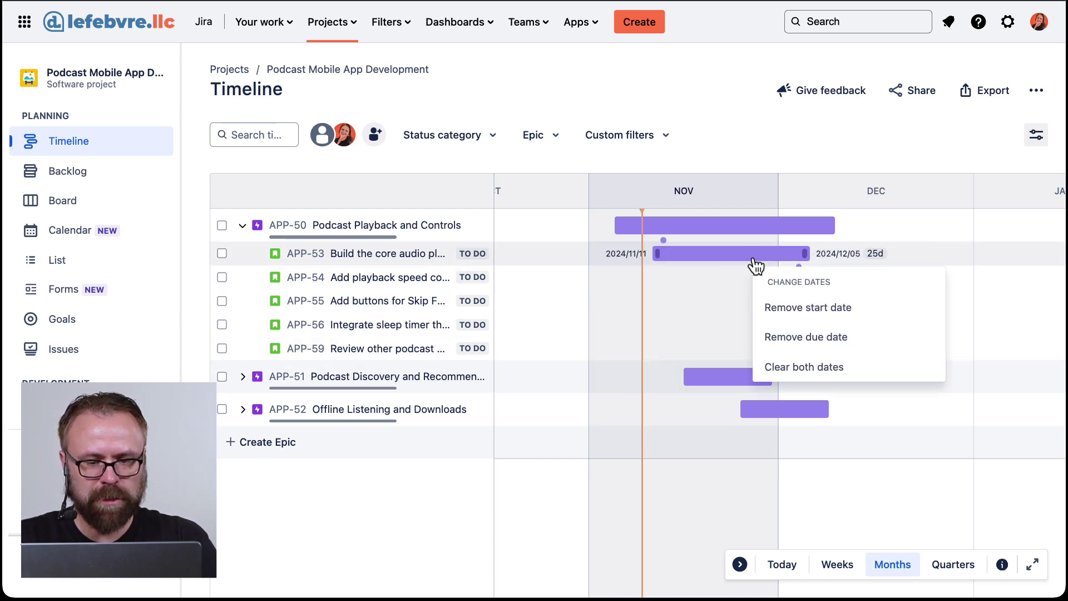
pyautogui.click(794, 368)
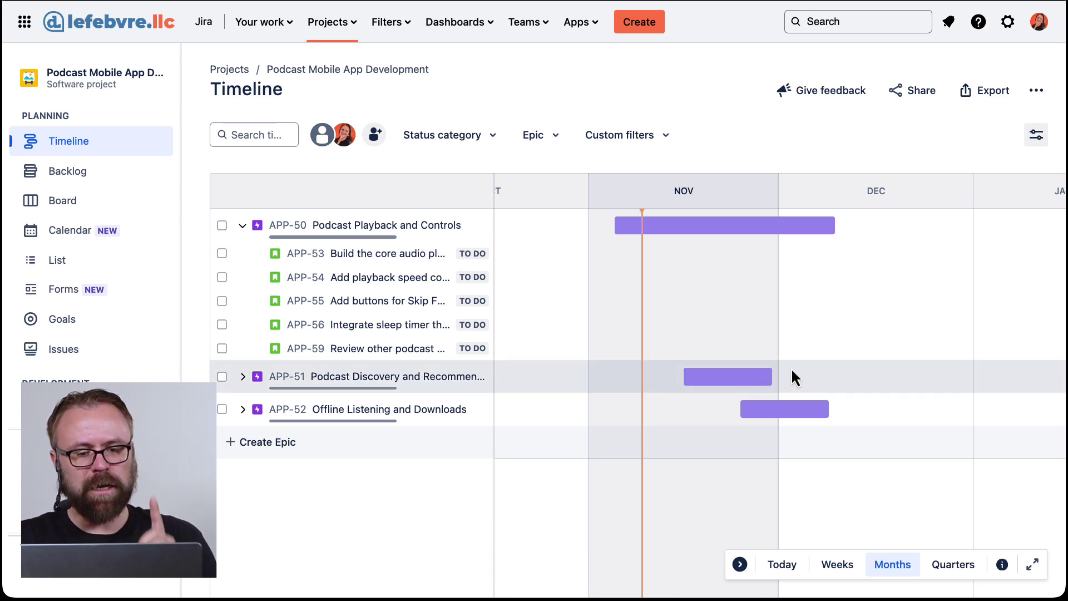
# - Colour the epic bars: APP-50 dark green, APP-51 blue, APP-52 yellow
pyautogui.rightClick(721, 229)
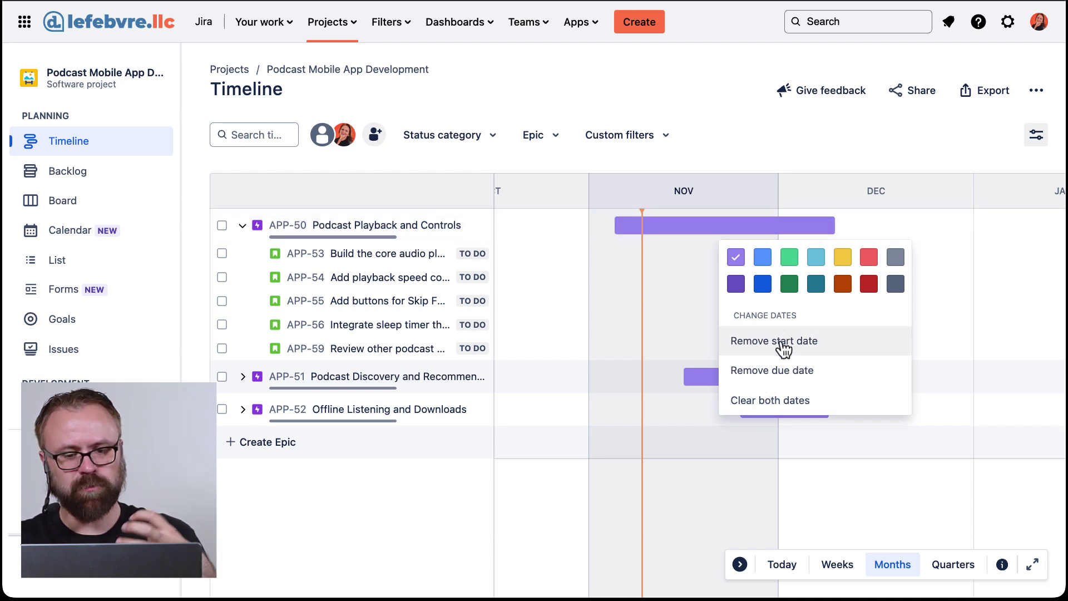
pyautogui.click(790, 285)
pyautogui.rightClick(745, 383)
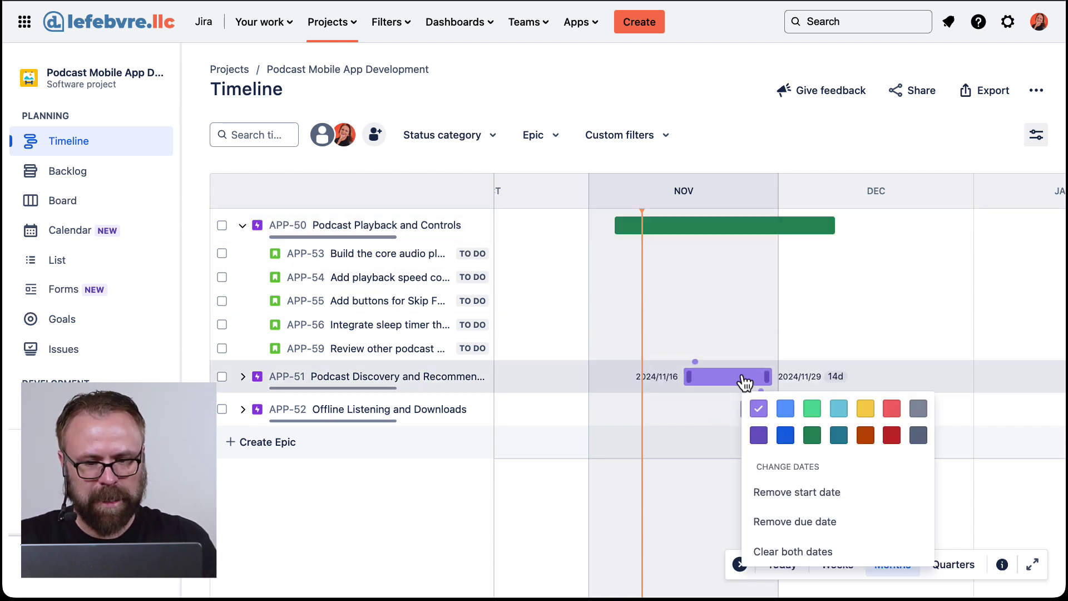
pyautogui.click(782, 411)
pyautogui.rightClick(790, 420)
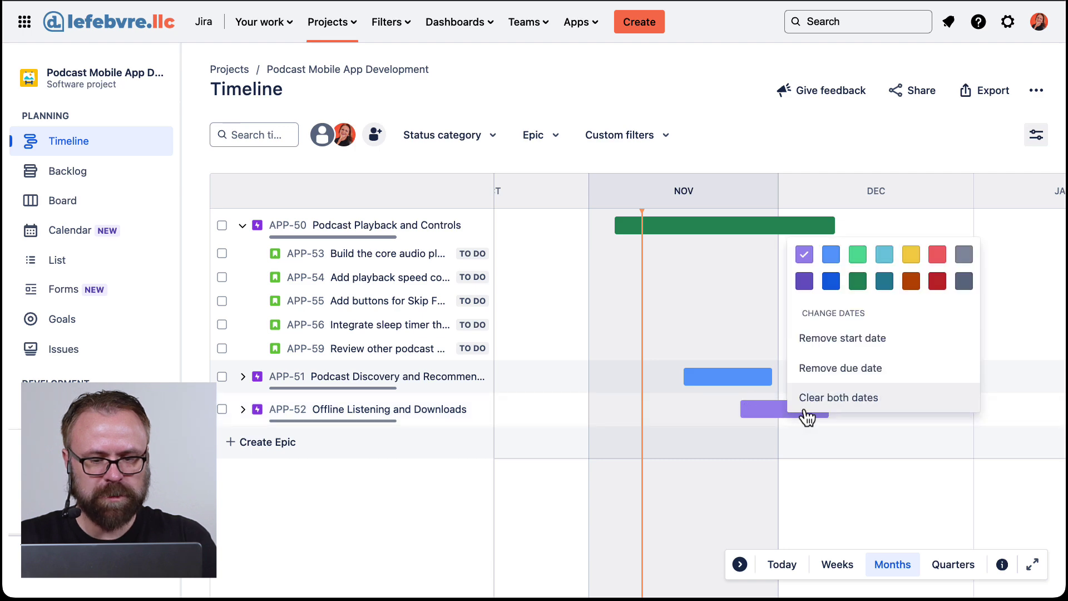
pyautogui.click(911, 255)
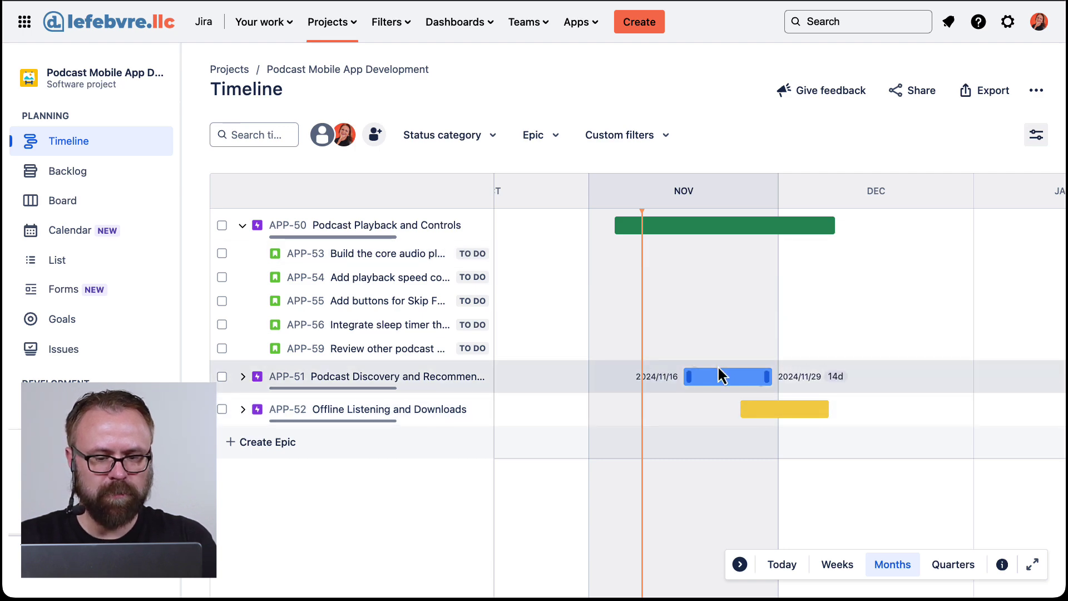
pyautogui.click(242, 225)
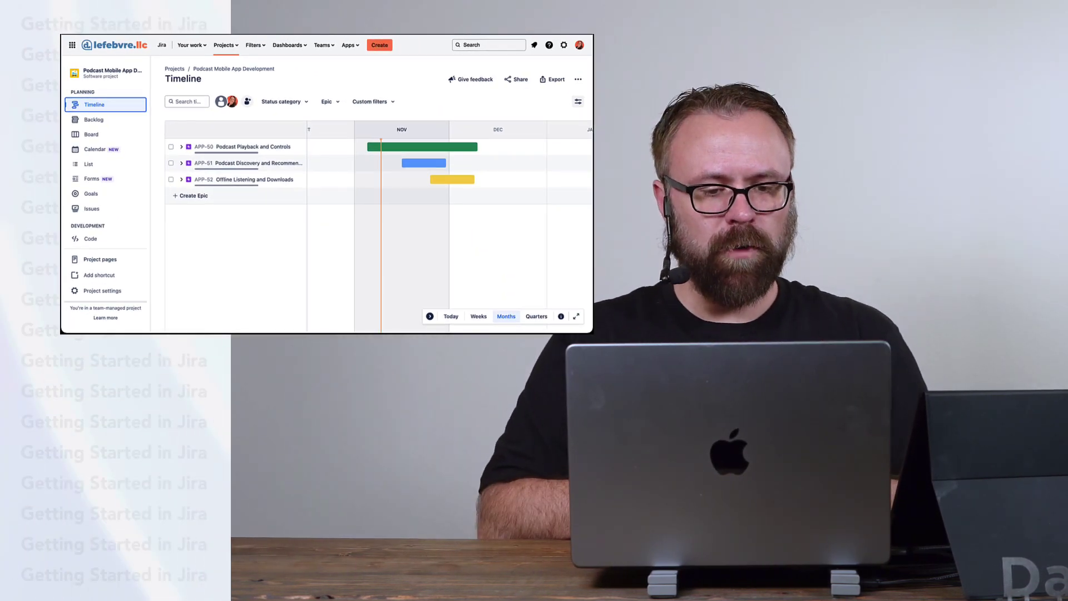
pyautogui.click(180, 147)
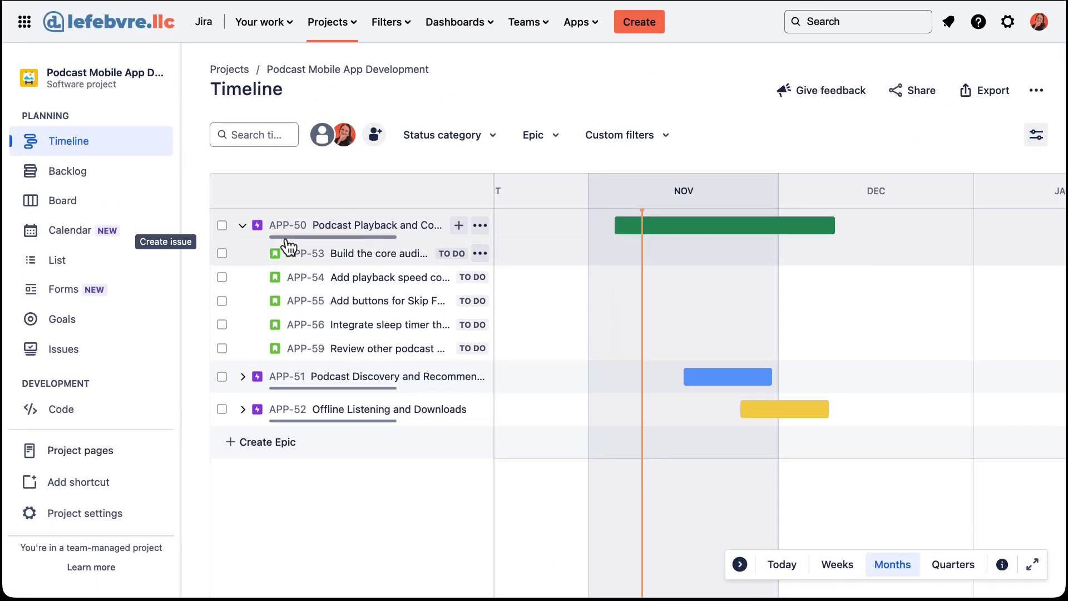
# - Mark APP-53, the core audio player story, as Done
pyautogui.click(367, 257)
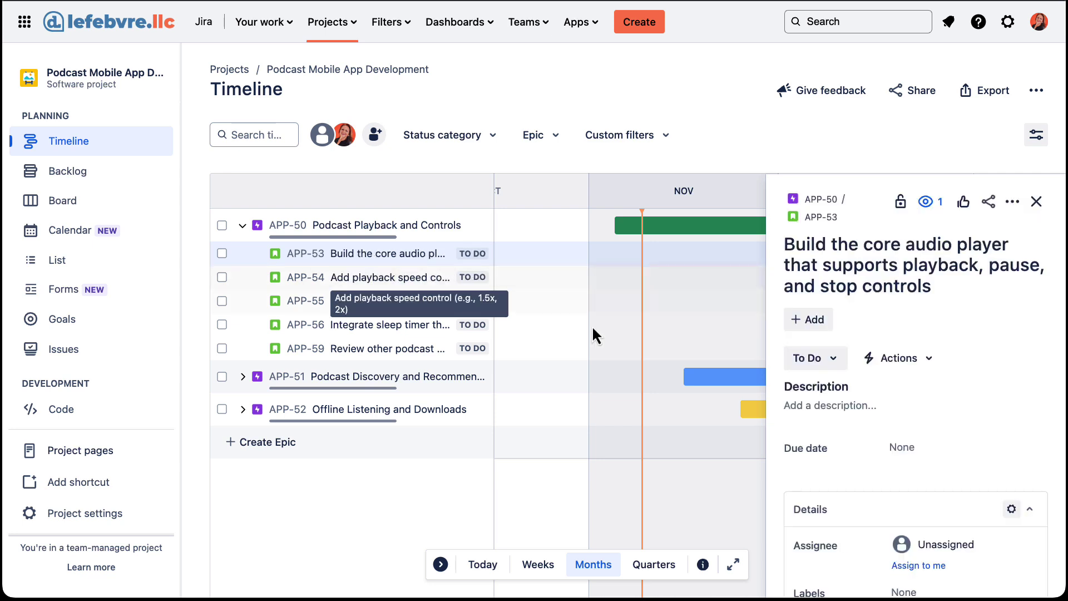
pyautogui.click(813, 358)
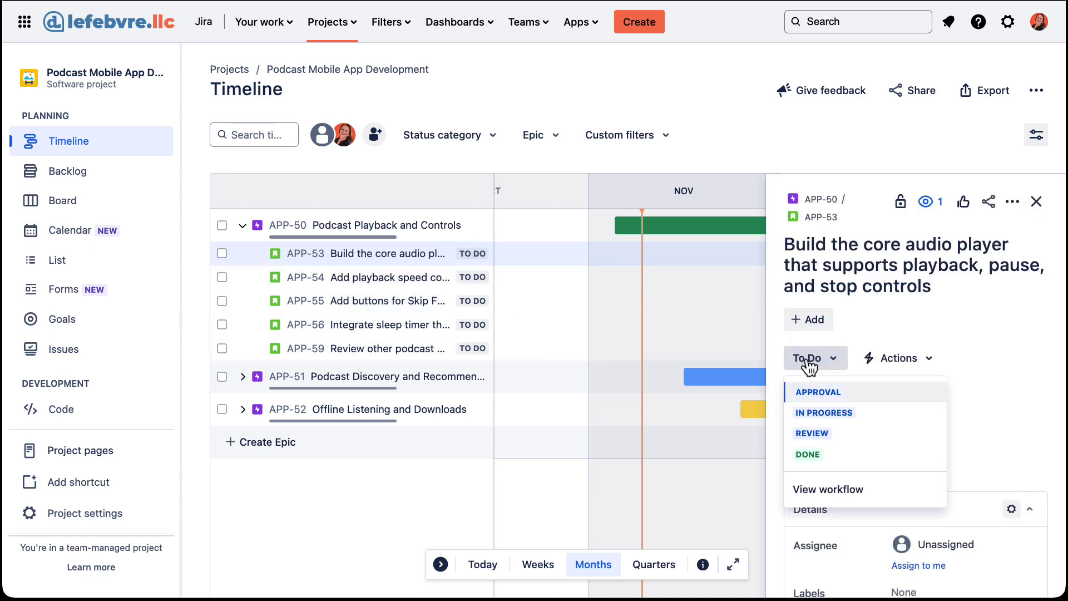
pyautogui.click(842, 454)
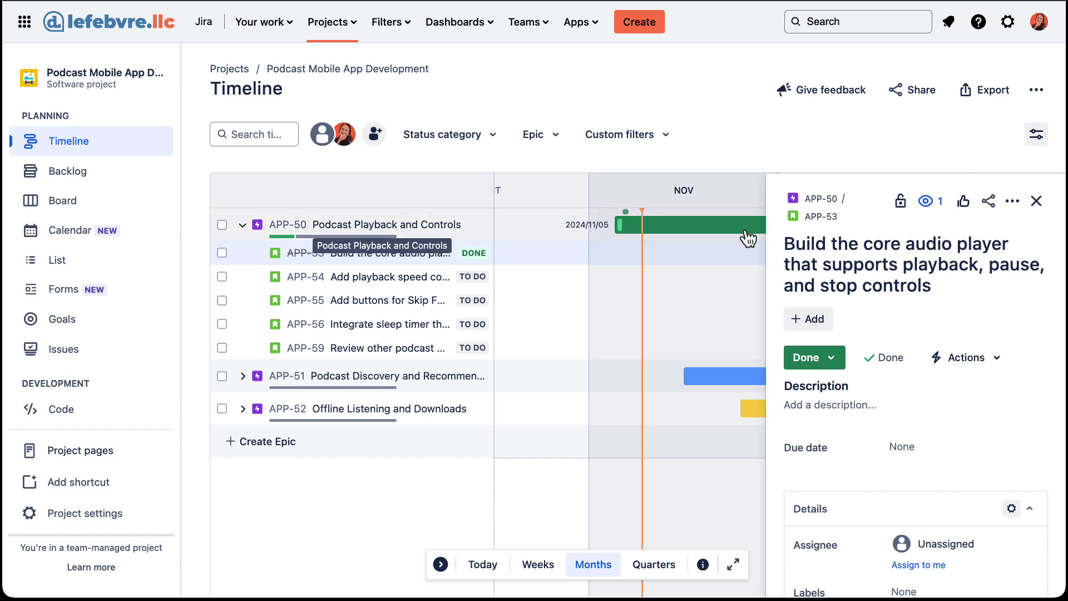
# - Mark APP-54, the playback speed control story, as Done and collapse APP-50's child issues
pyautogui.click(292, 278)
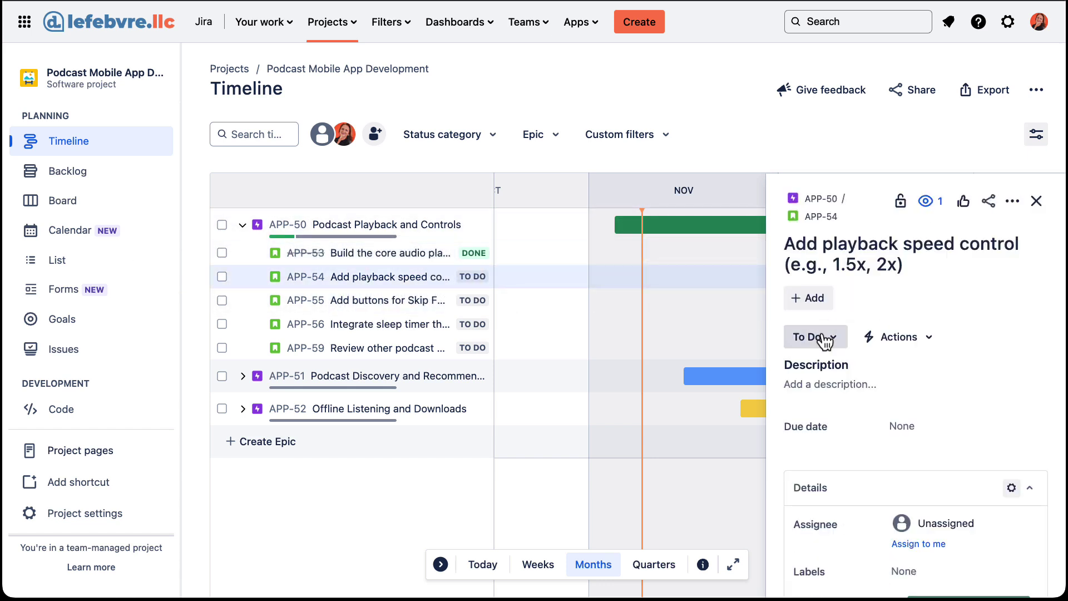
pyautogui.click(817, 335)
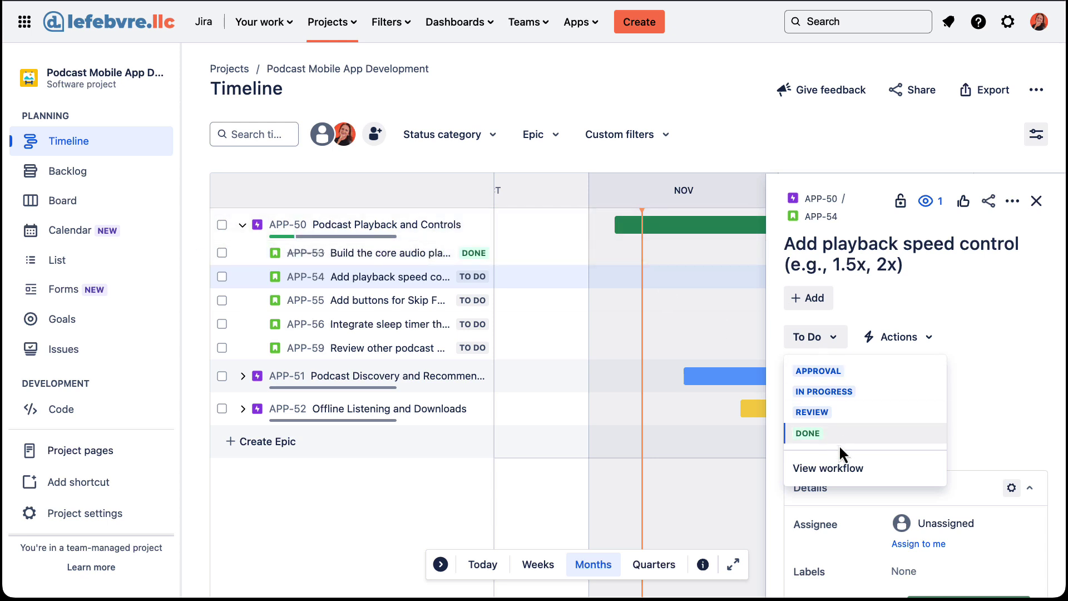
pyautogui.click(807, 434)
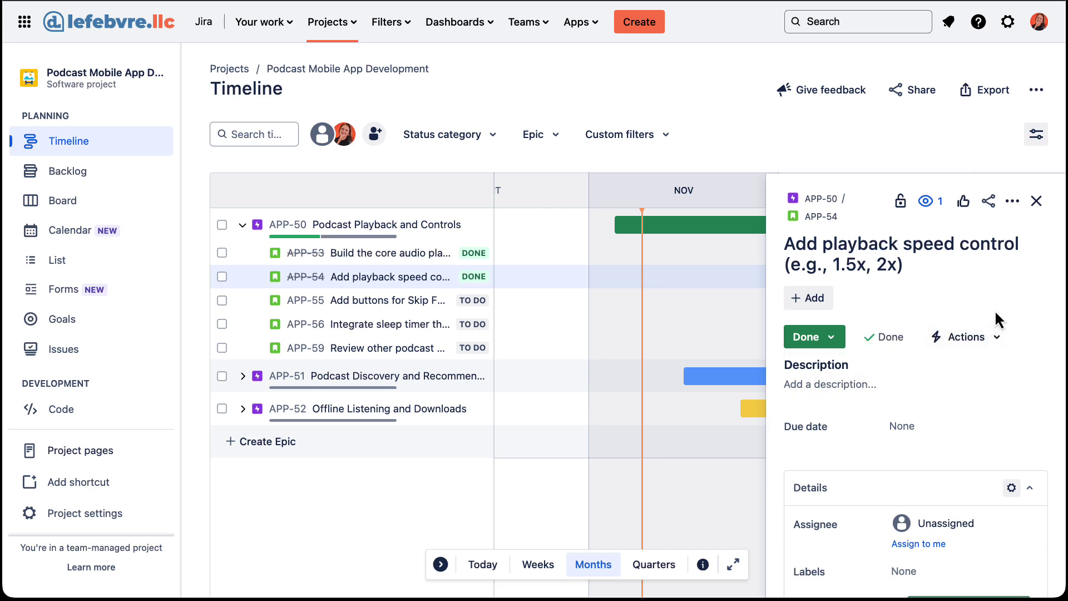
pyautogui.click(1036, 201)
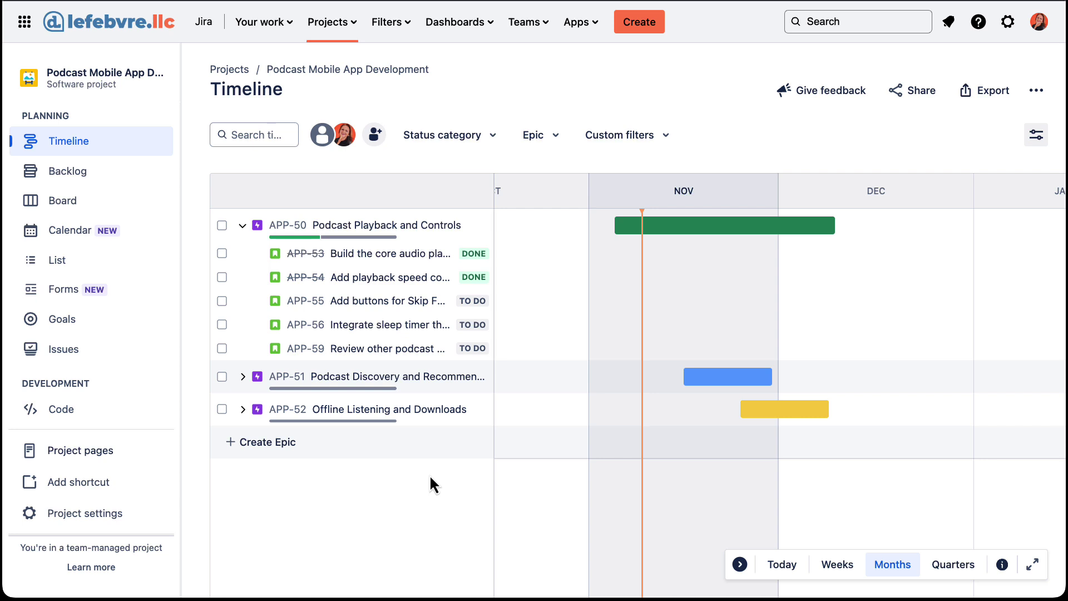
pyautogui.click(243, 227)
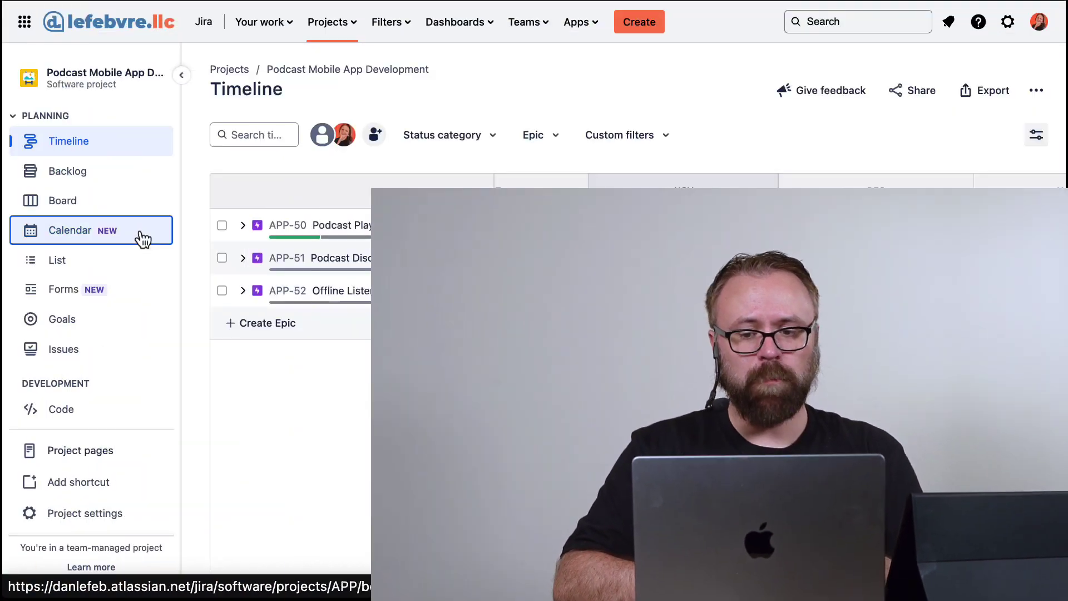
# - Switch to the project's Calendar view under Planning, showing November 2024
pyautogui.click(140, 236)
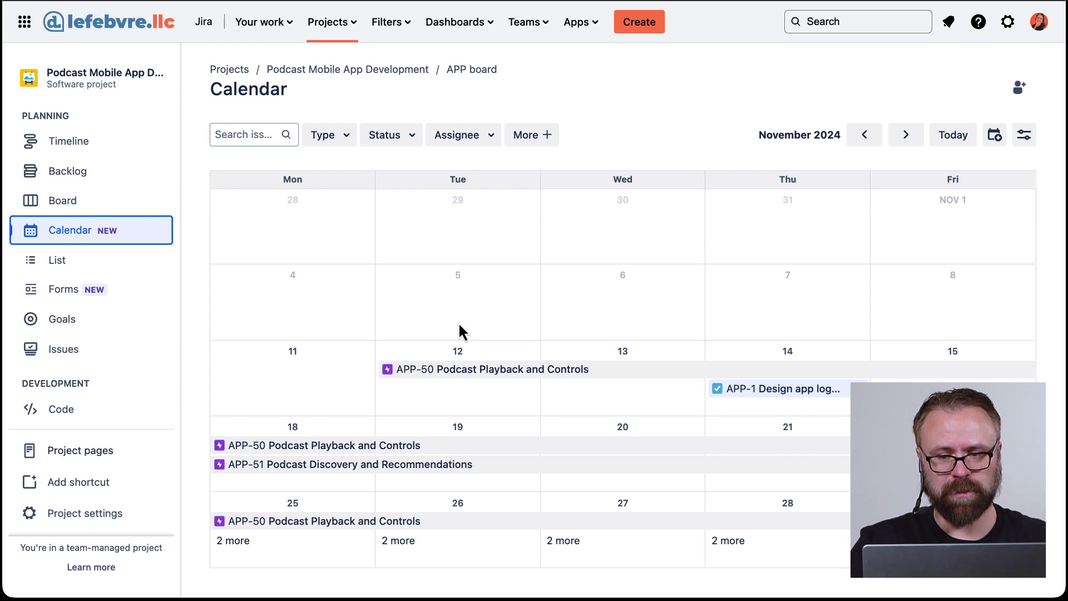
# - Change the APP-50 epic's due date to November 15, 2024 and close its details
pyautogui.click(501, 369)
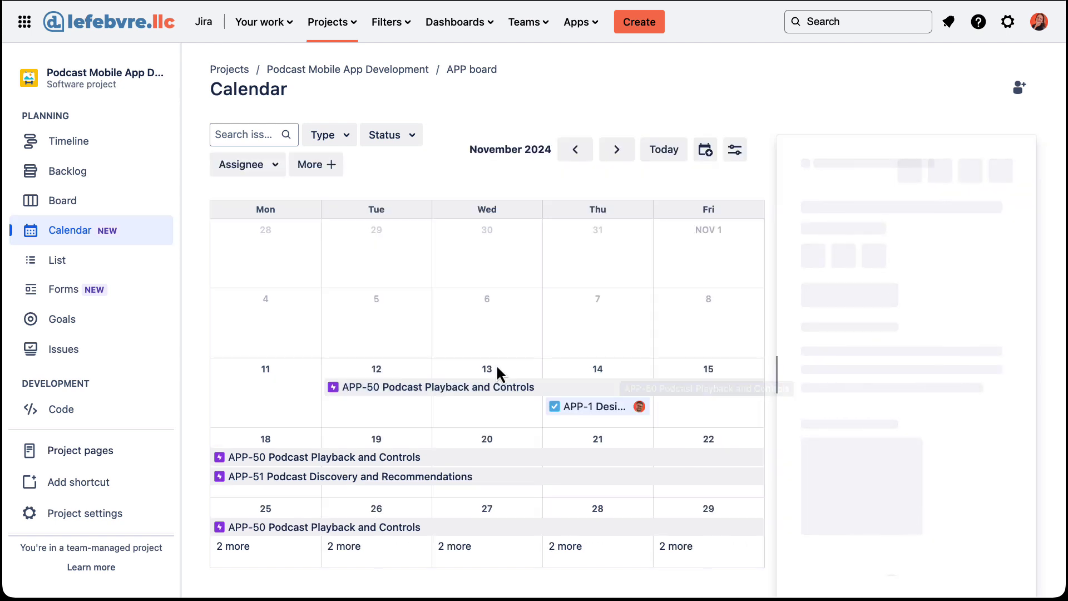
pyautogui.scroll(-10, 861, 379)
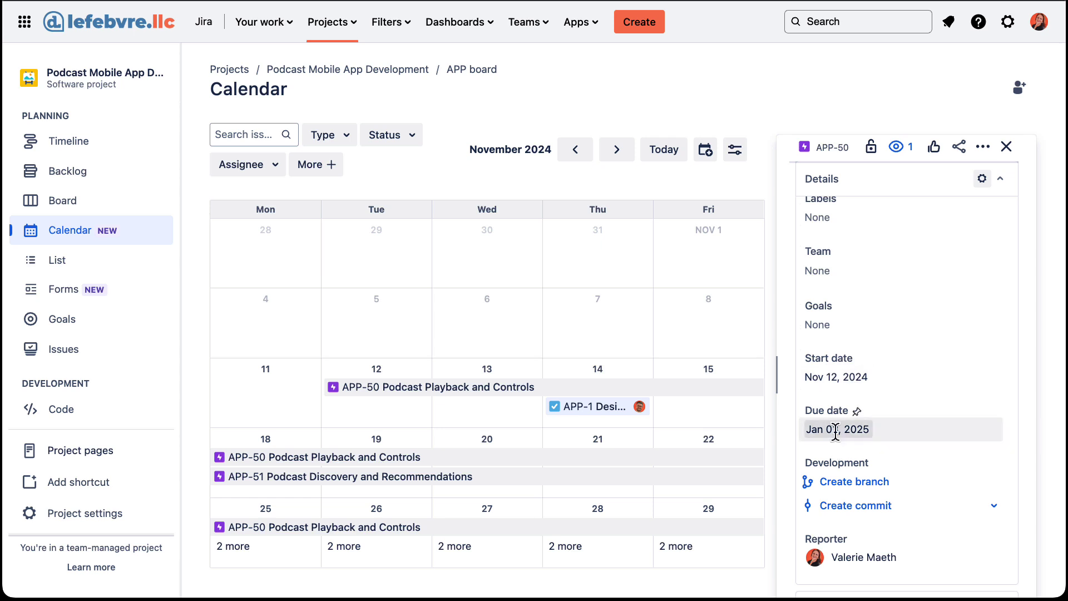
pyautogui.click(843, 424)
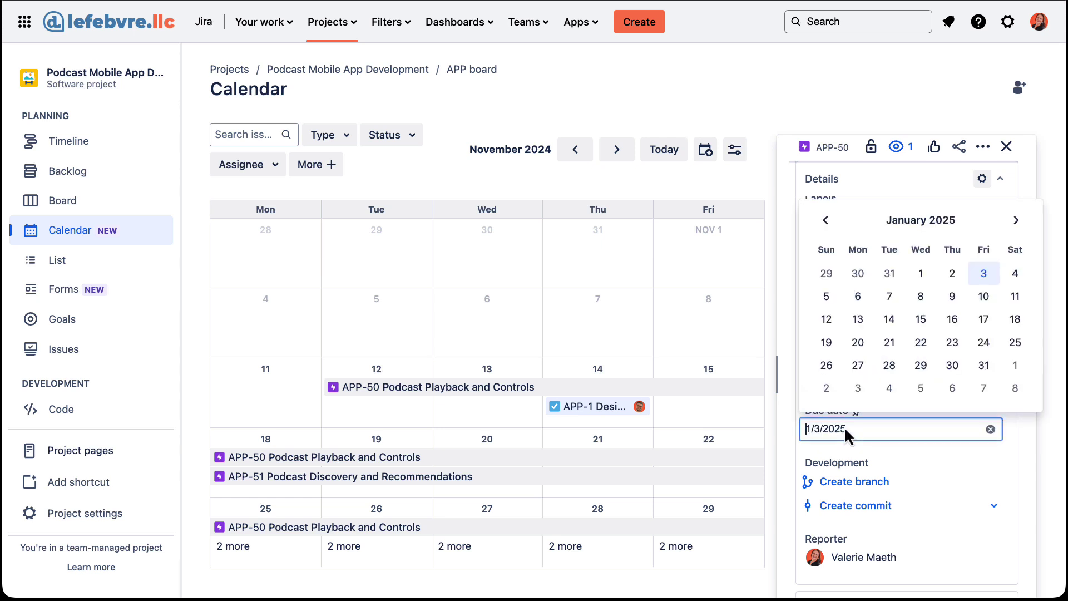
pyautogui.click(826, 220)
pyautogui.click(823, 222)
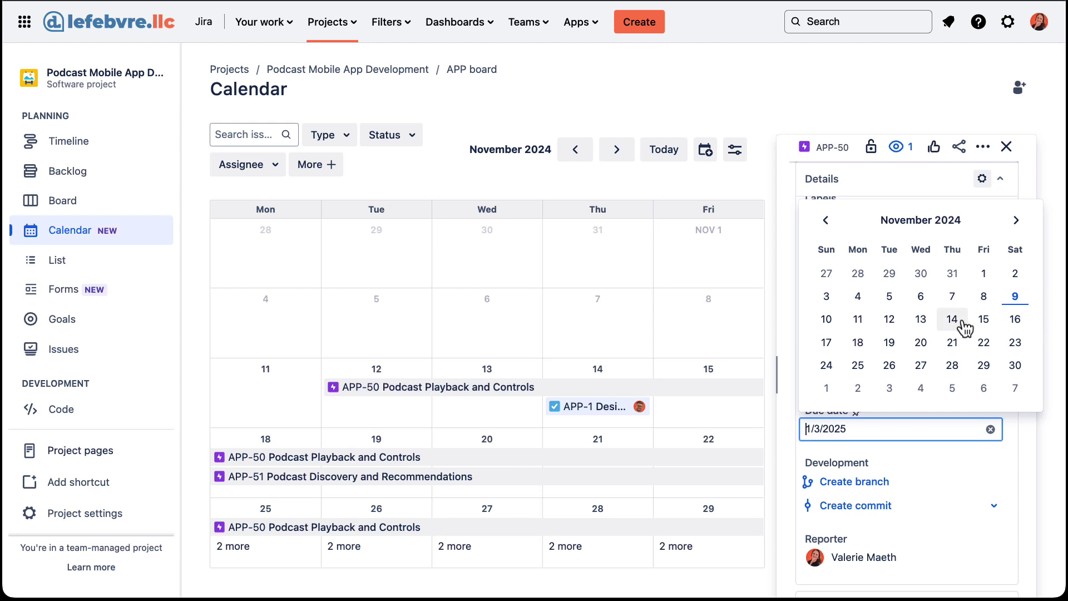
pyautogui.click(984, 323)
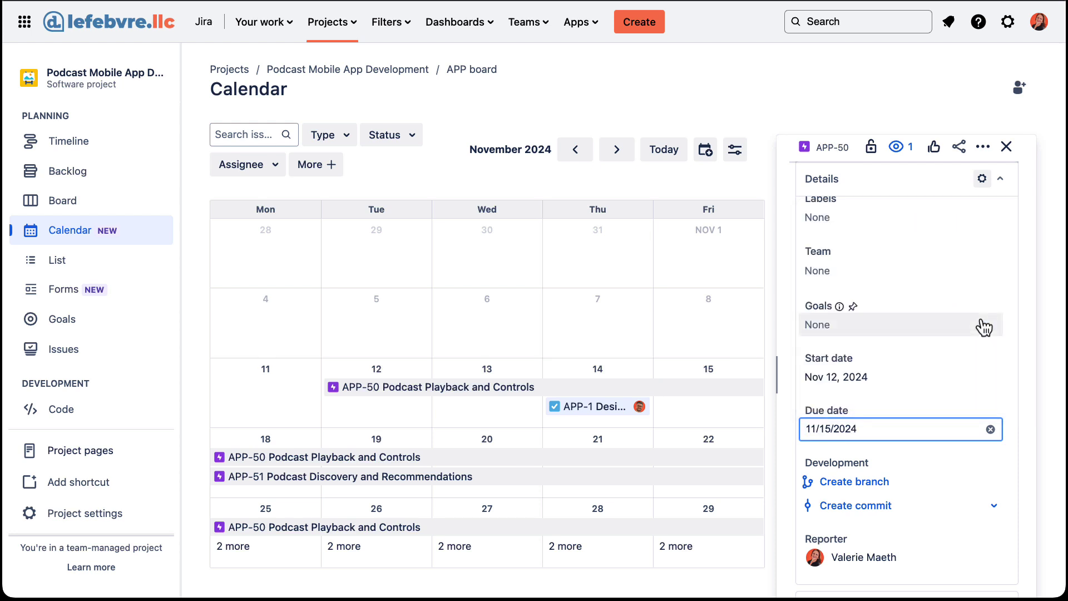
pyautogui.click(1015, 423)
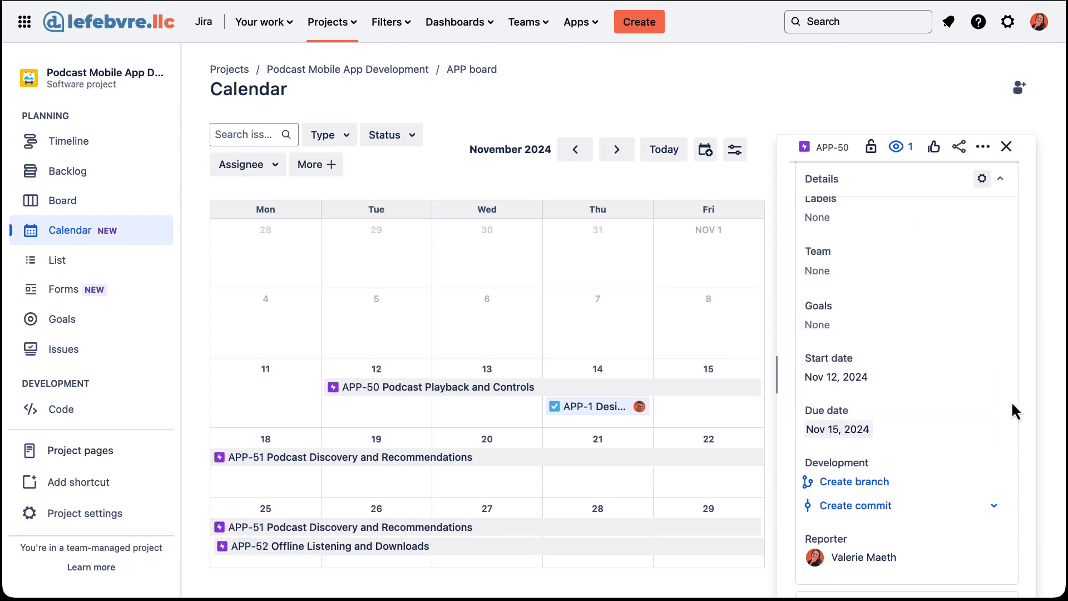
pyautogui.click(1008, 148)
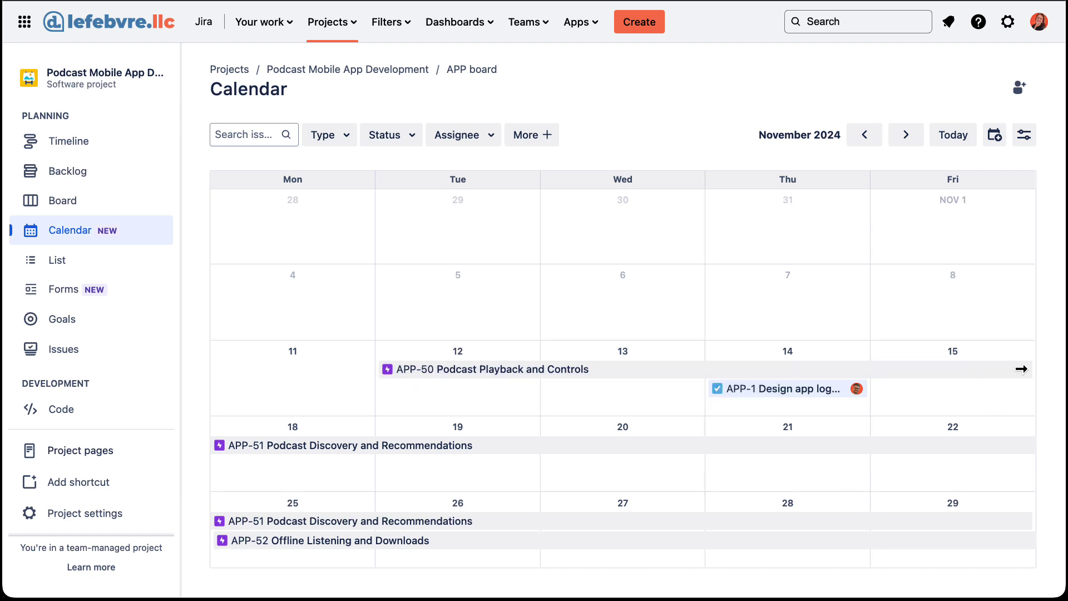
# - Drag the APP-50 bar through trial dates, drop it on Nov 12–14, and open its details
pyautogui.moveTo(1022, 368); pyautogui.dragTo(697, 393)
pyautogui.moveTo(383, 371); pyautogui.dragTo(304, 346)
pyautogui.moveTo(440, 381); pyautogui.dragTo(556, 251)
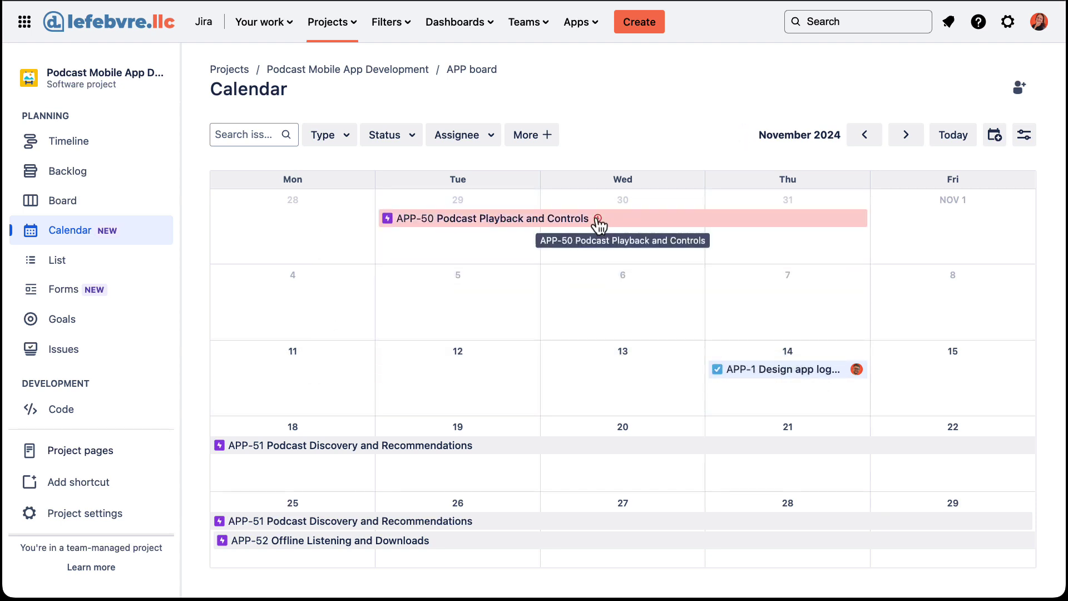
pyautogui.moveTo(623, 225); pyautogui.dragTo(604, 363)
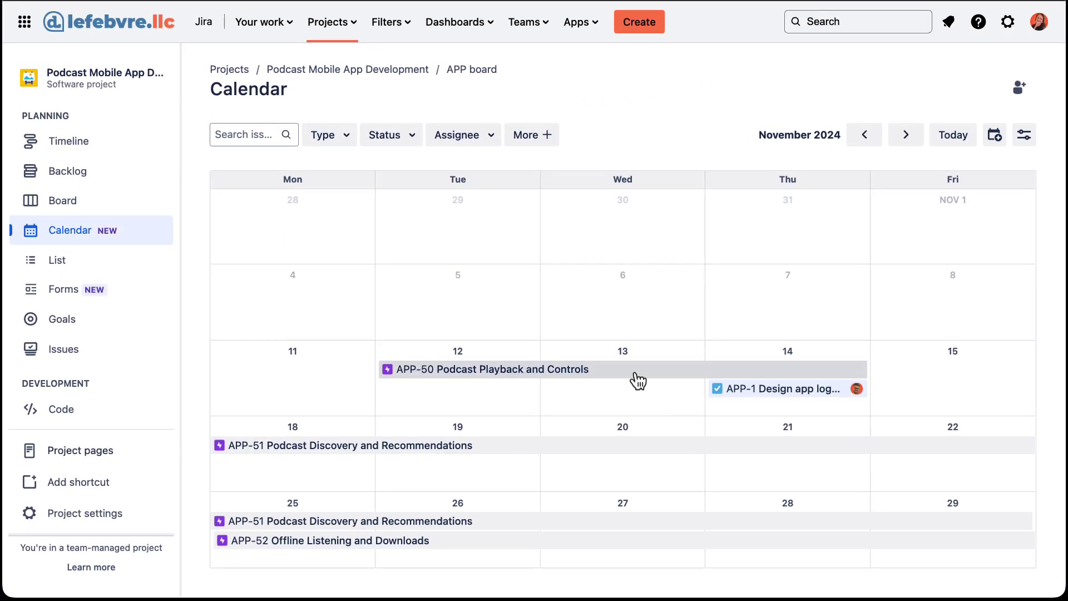
pyautogui.click(636, 375)
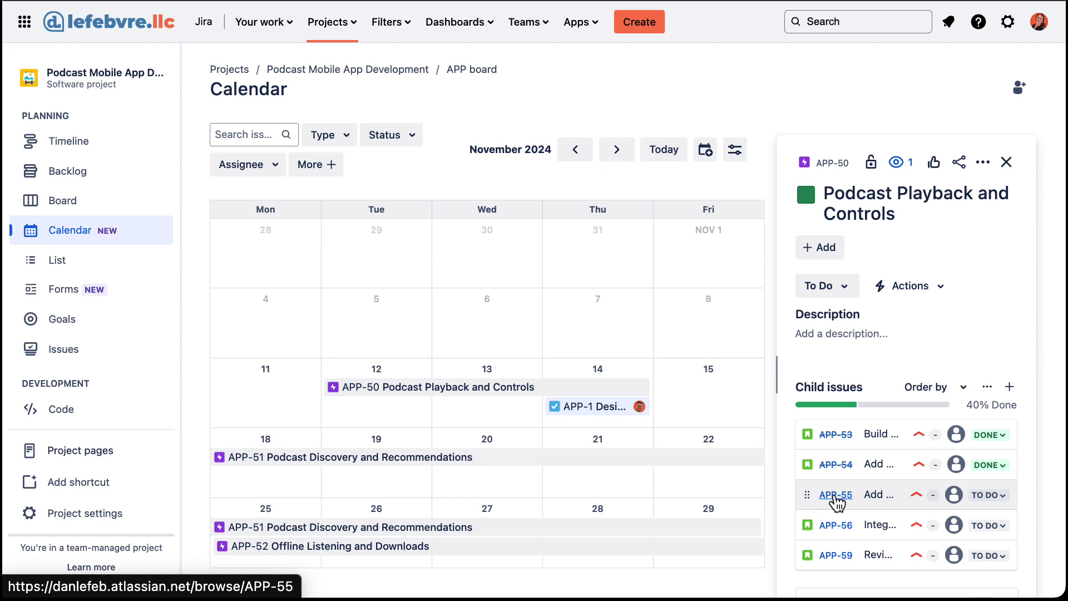
# - On the APP-55 story page, set its due date to November 14
pyautogui.click(836, 495)
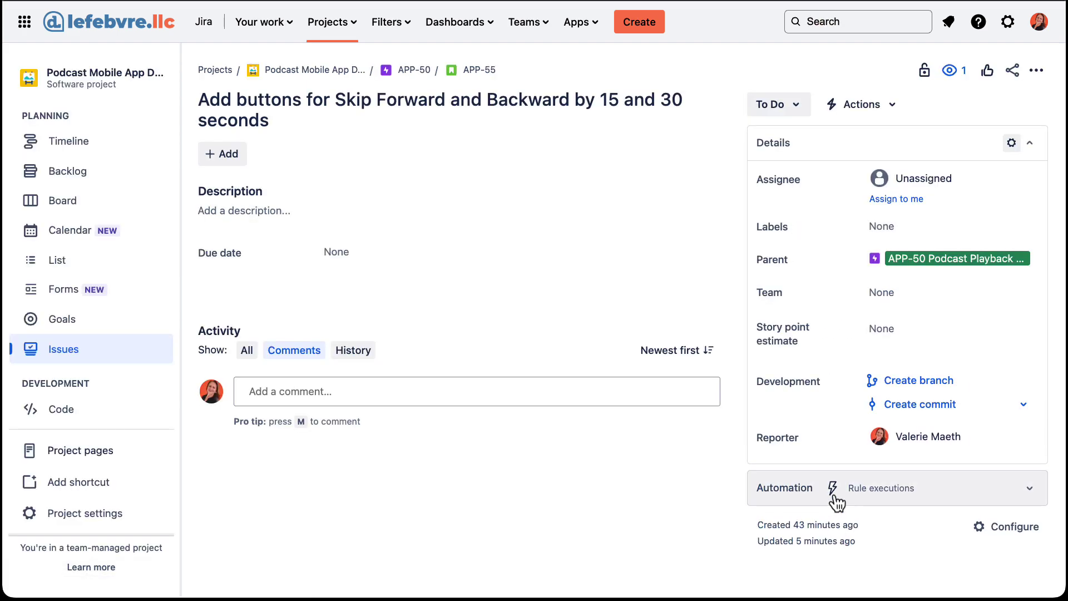
pyautogui.click(338, 252)
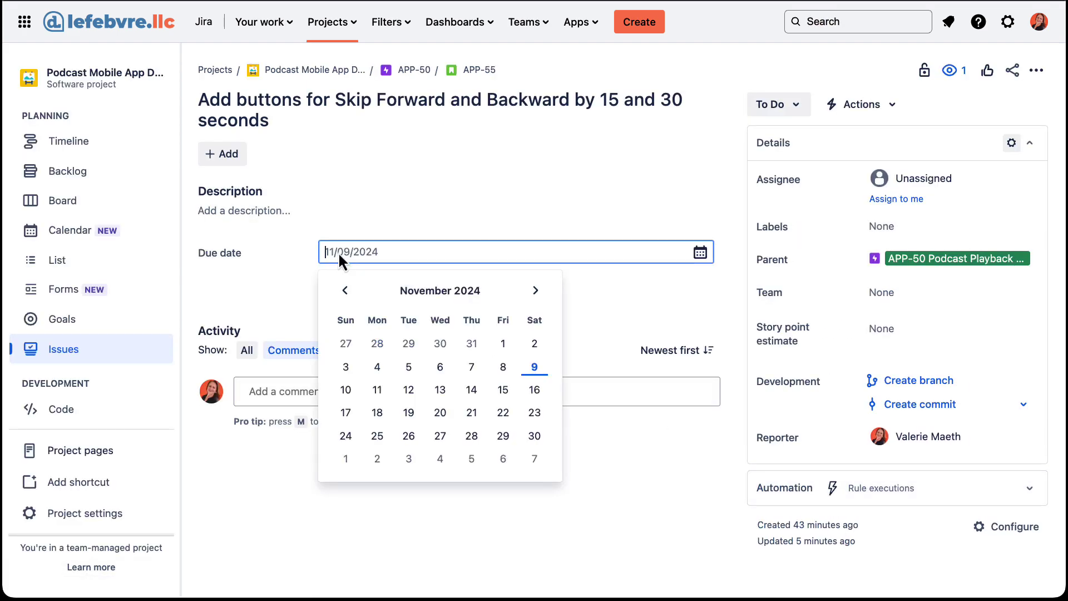
pyautogui.click(472, 411)
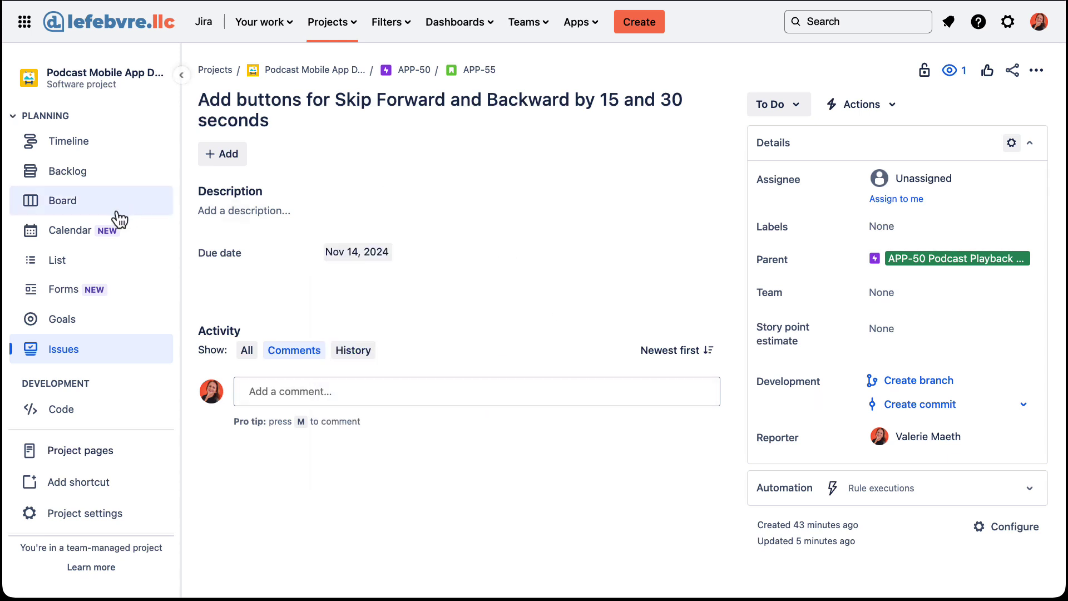
# - Back on the calendar, move APP-55 from November 14 to Wednesday, November 13
pyautogui.click(75, 233)
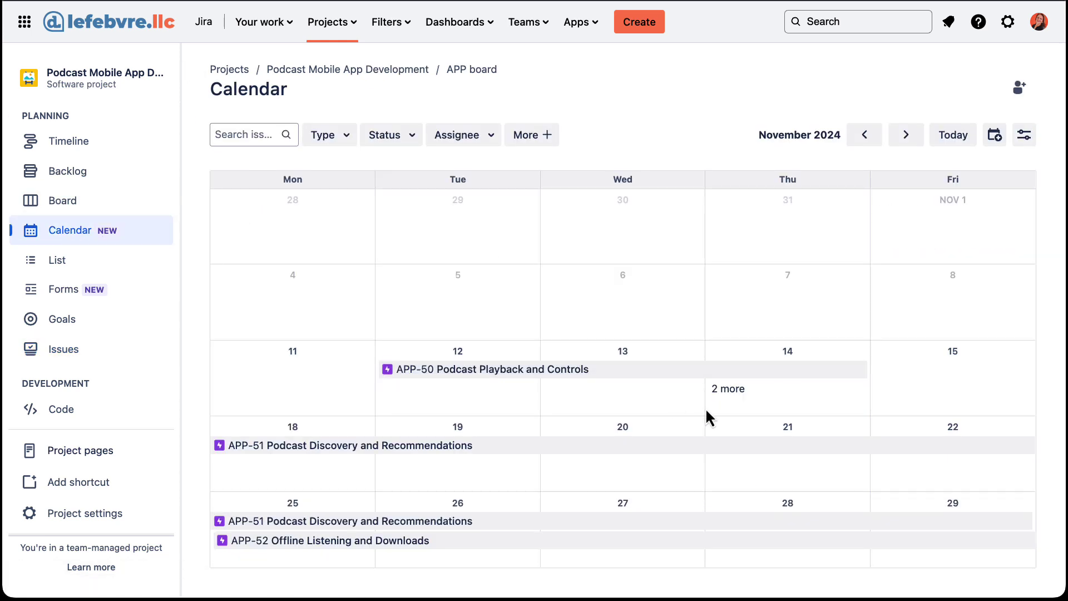
pyautogui.click(751, 393)
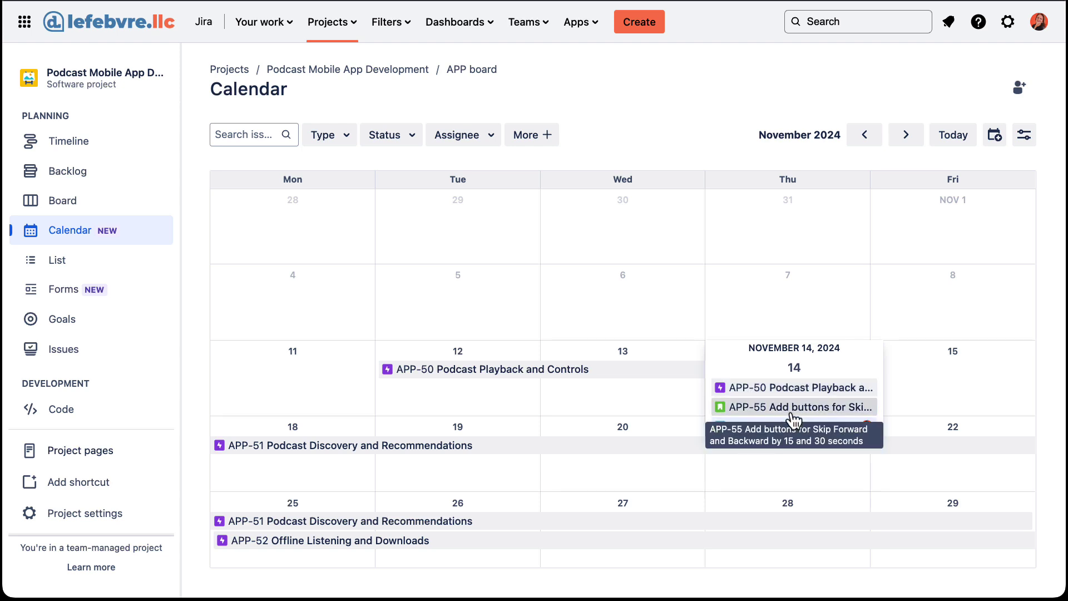
pyautogui.moveTo(788, 412); pyautogui.dragTo(628, 409)
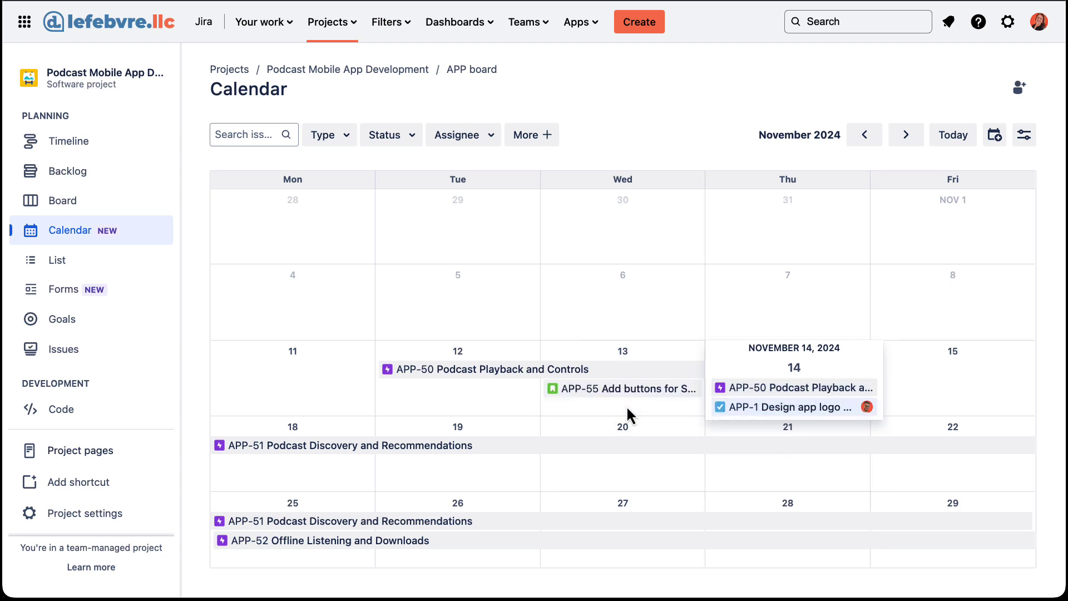
pyautogui.click(587, 410)
pyautogui.click(749, 402)
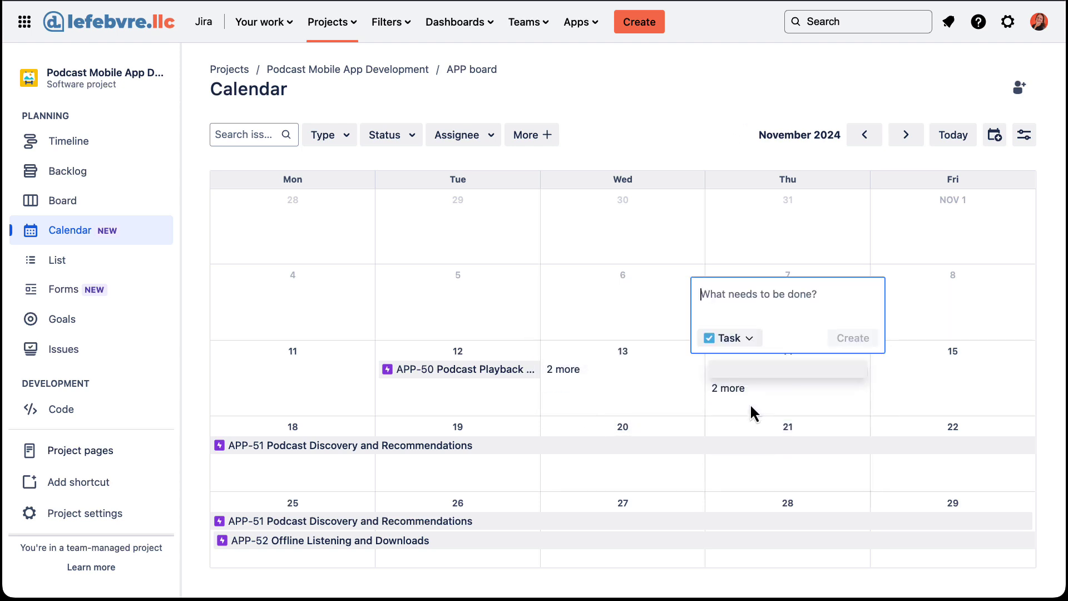
pyautogui.click(688, 148)
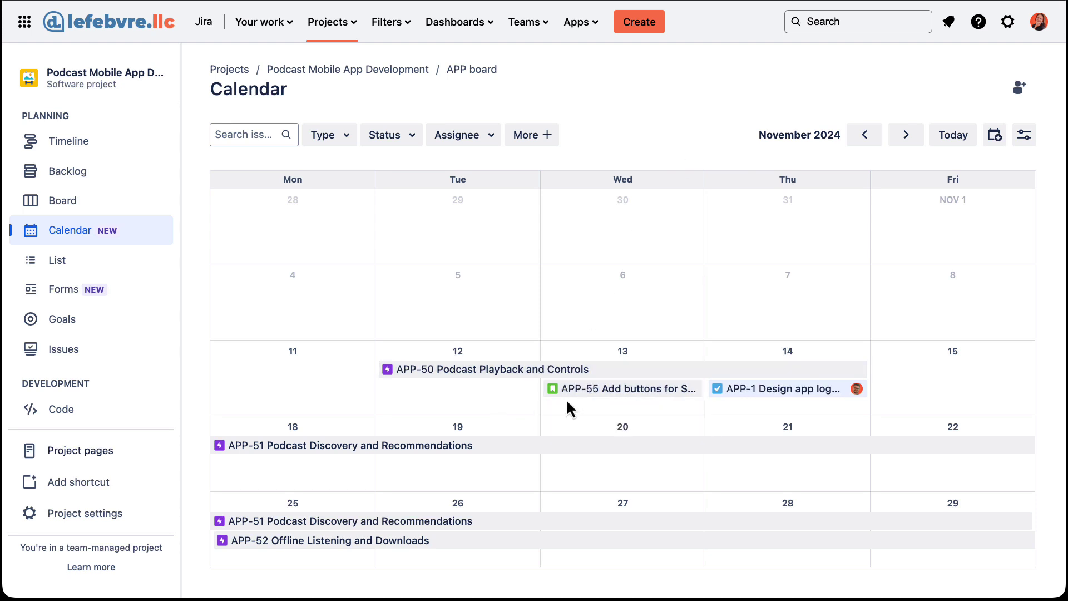
# - Clear APP-55's due date in its details and close the panel
pyautogui.click(602, 393)
pyautogui.click(940, 407)
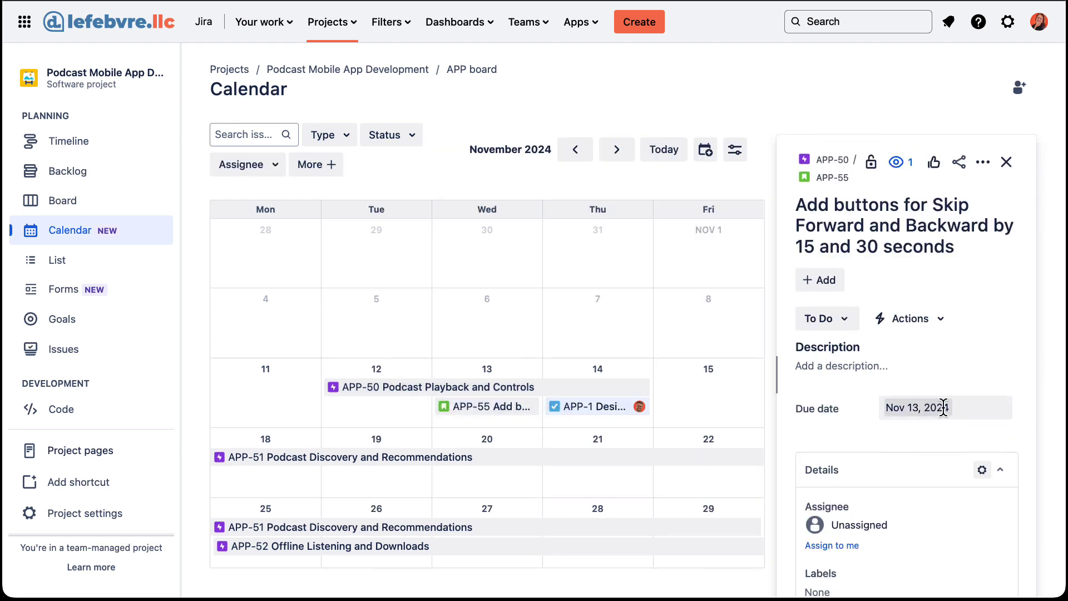
pyautogui.click(990, 426)
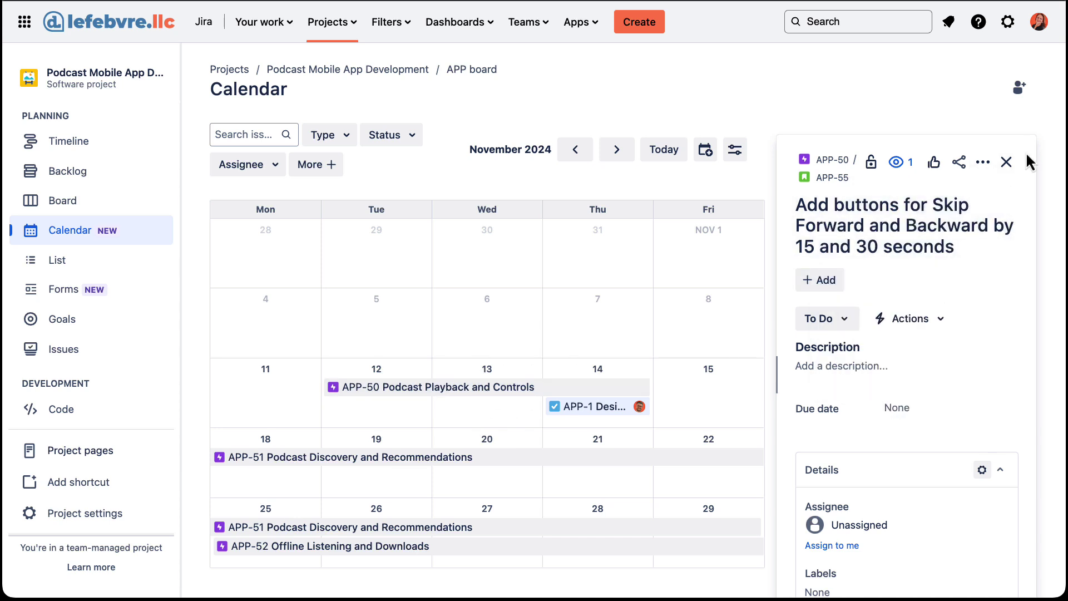
pyautogui.click(1007, 162)
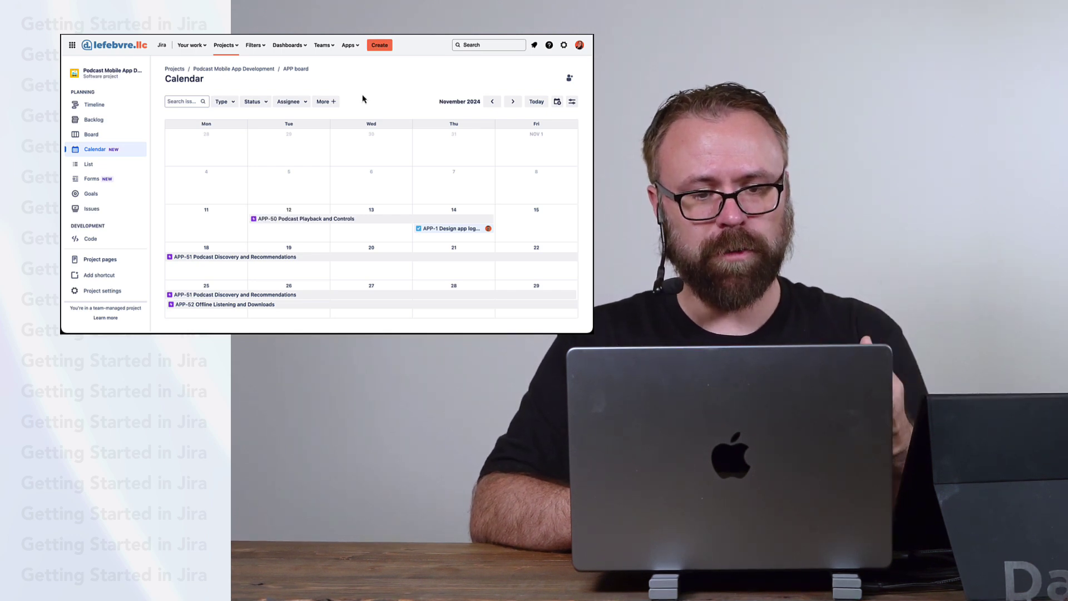
# - Clear the podcast search and remove the Task type filter so all issue types show
pyautogui.click(185, 103)
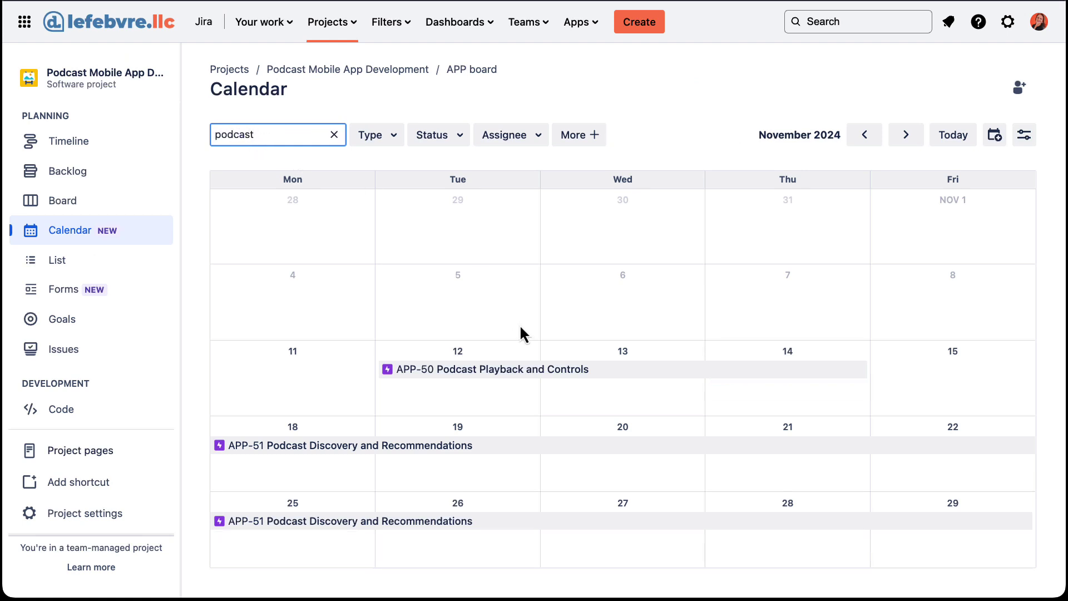
pyautogui.click(333, 135)
pyautogui.click(334, 139)
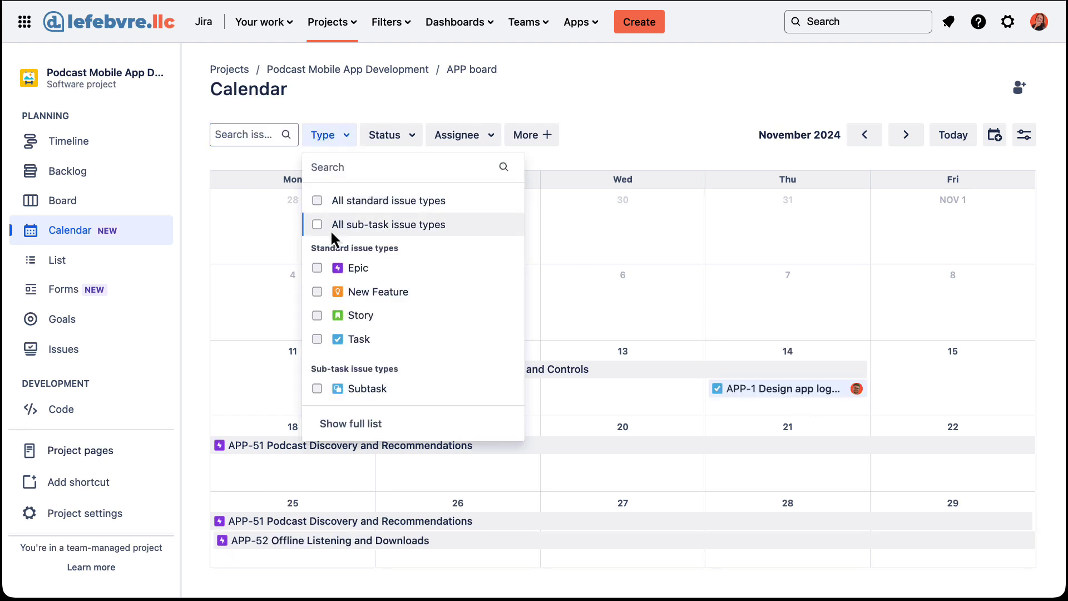
pyautogui.click(317, 339)
pyautogui.click(634, 144)
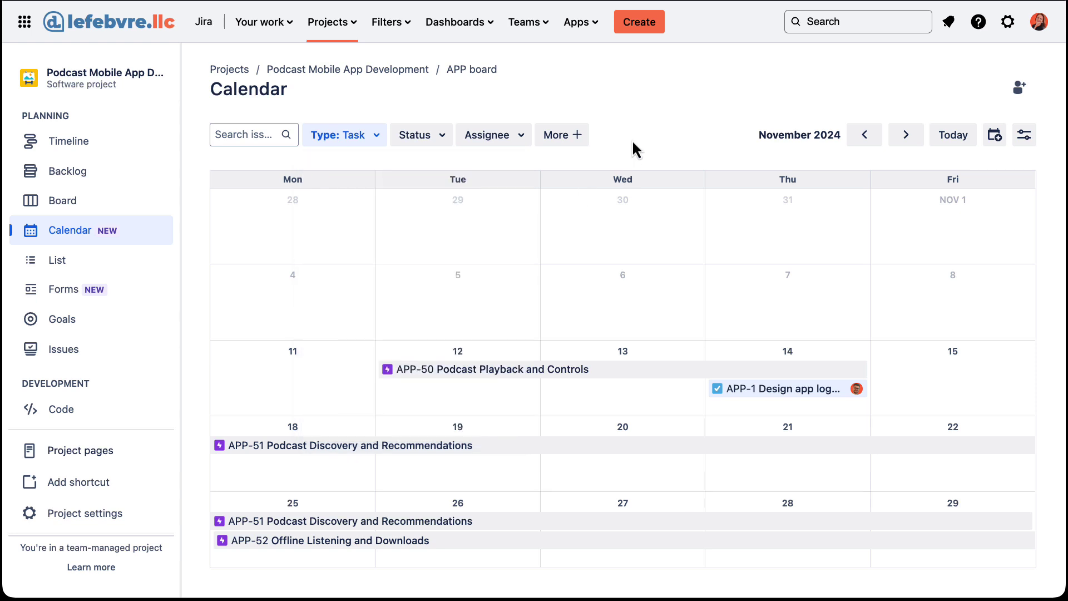
pyautogui.click(382, 143)
pyautogui.click(317, 198)
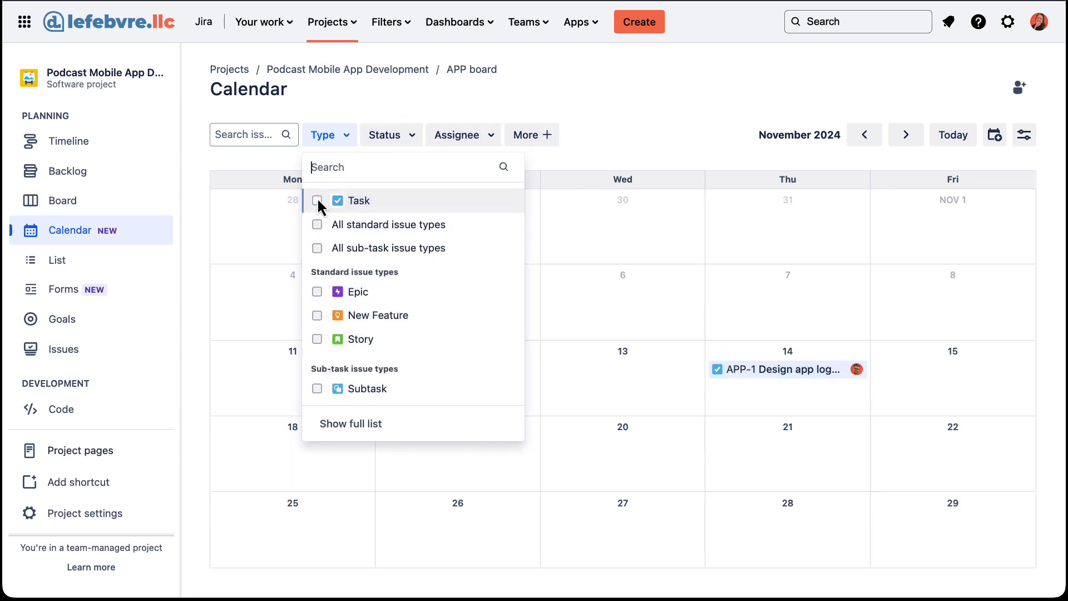
# - Browse the Status, Assignee and additional-field filter options, then close them
pyautogui.click(392, 136)
pyautogui.click(477, 138)
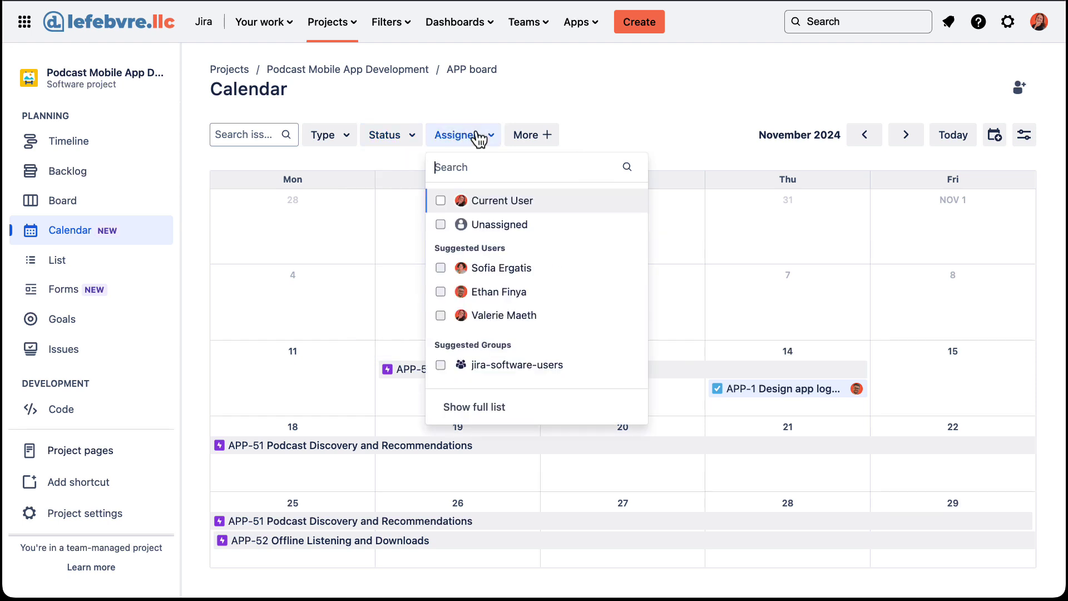
pyautogui.click(545, 135)
pyautogui.scroll(-2, 596, 323)
pyautogui.click(556, 385)
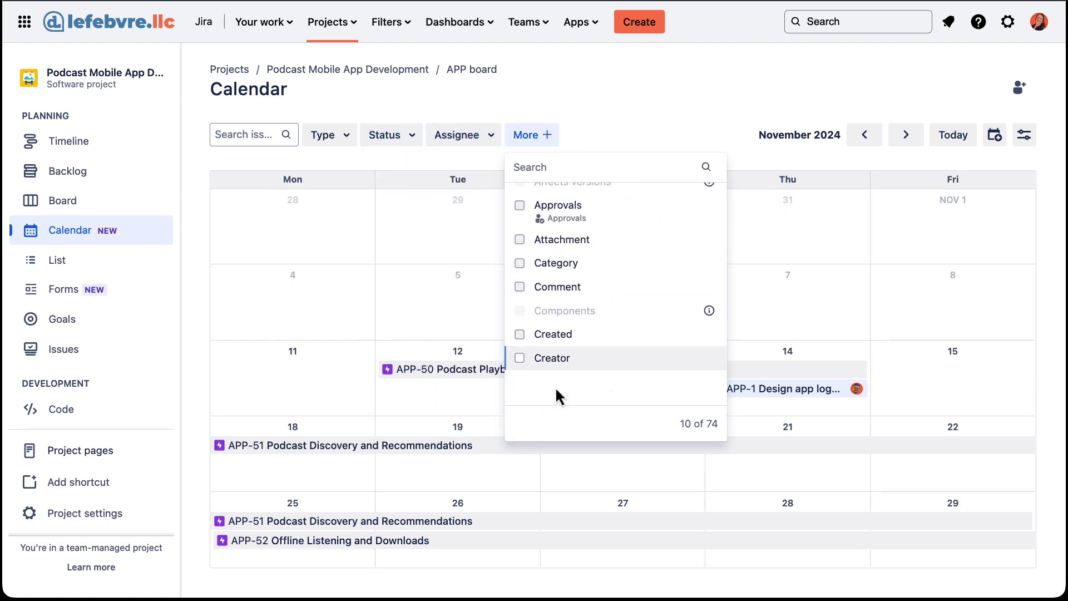
pyautogui.scroll(-4, 623, 333)
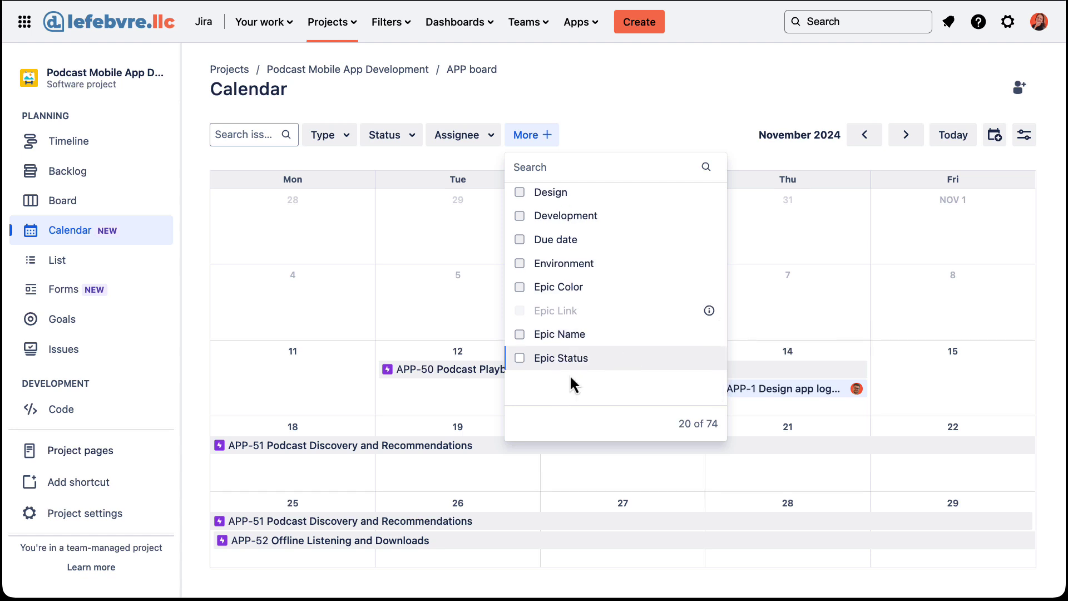
pyautogui.scroll(-5, 642, 279)
pyautogui.scroll(15, 642, 279)
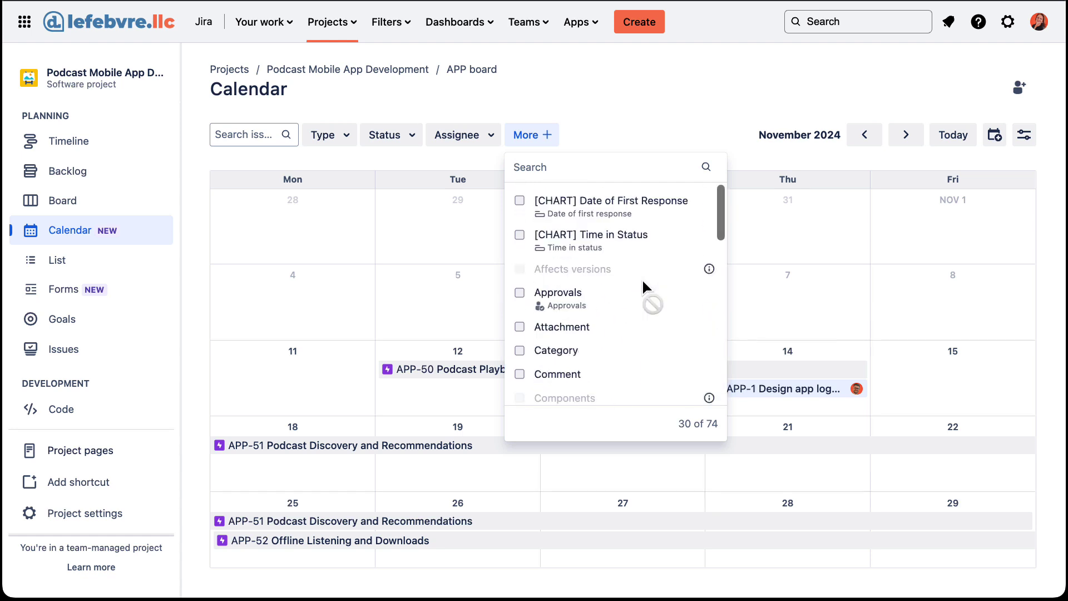
pyautogui.click(652, 114)
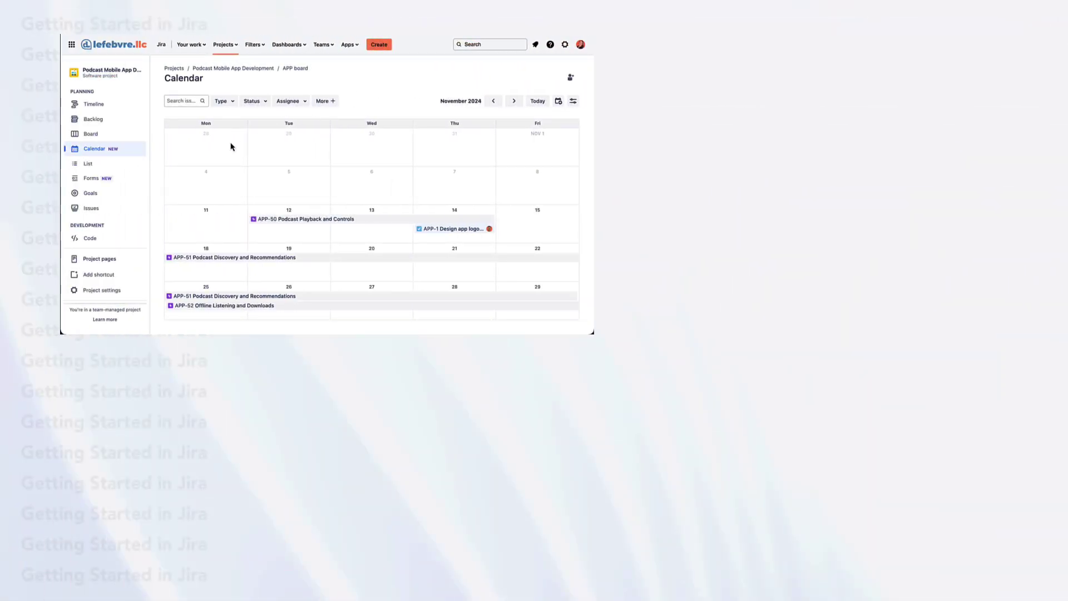
# - Open the List view under Planning to see the epics APP-52, APP-51, APP-50 and their children
pyautogui.click(100, 166)
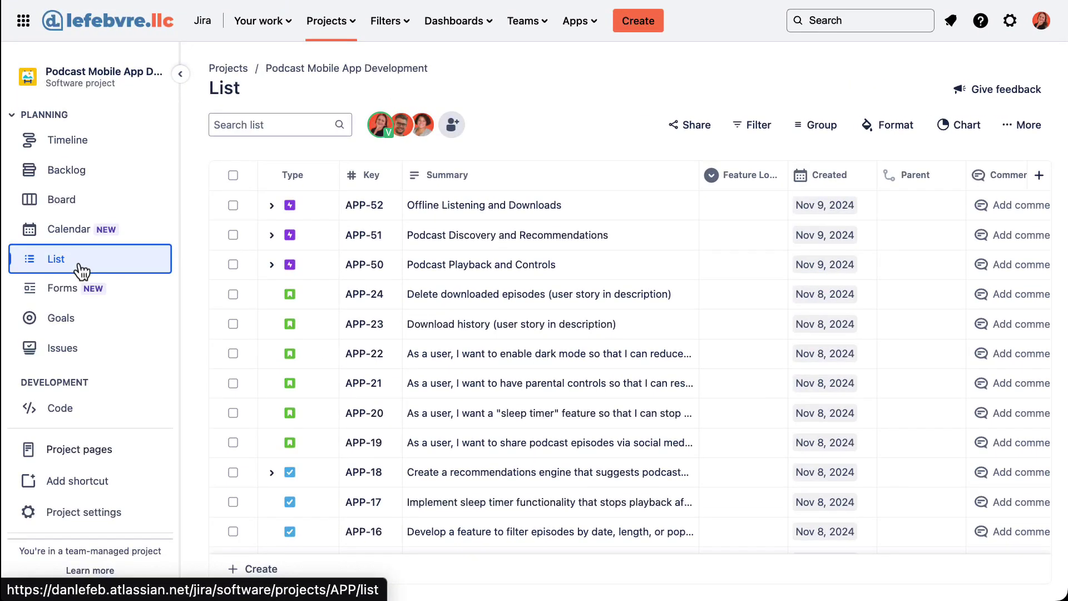
pyautogui.click(300, 123)
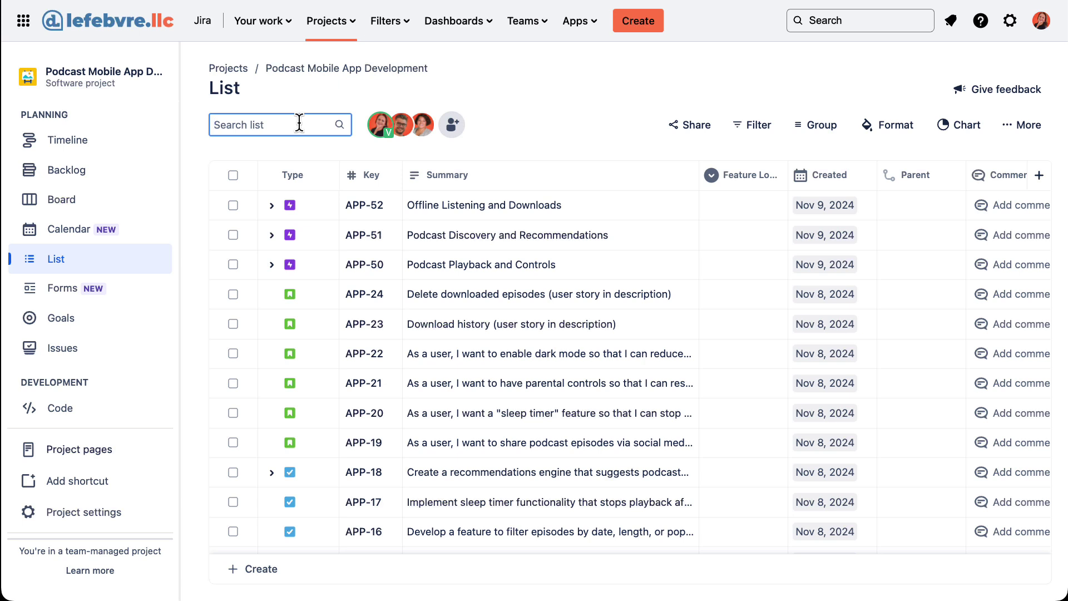
pyautogui.write('podcast')
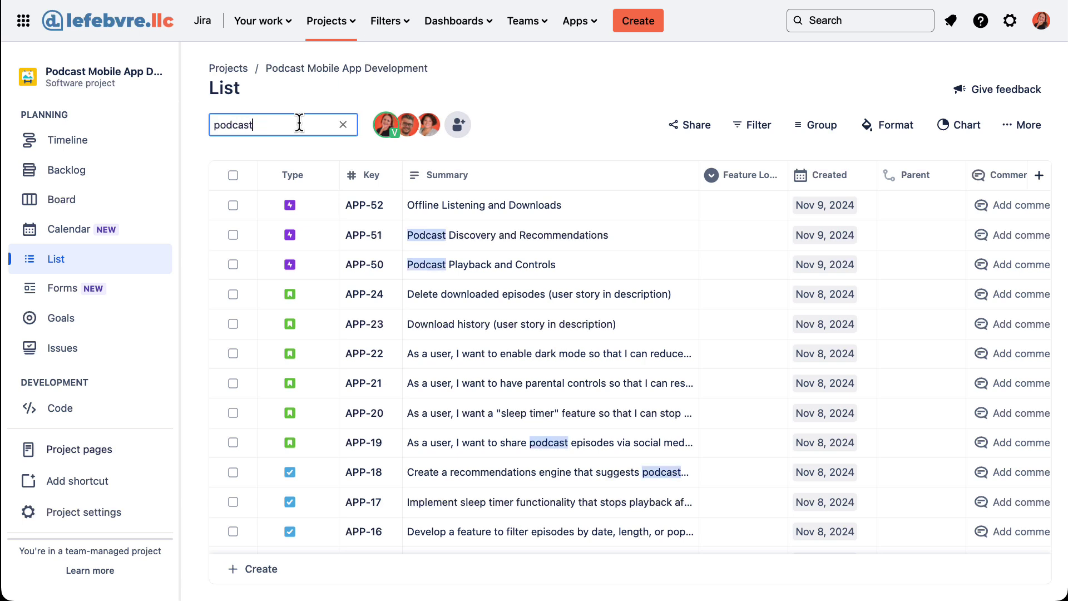
pyautogui.click(392, 132)
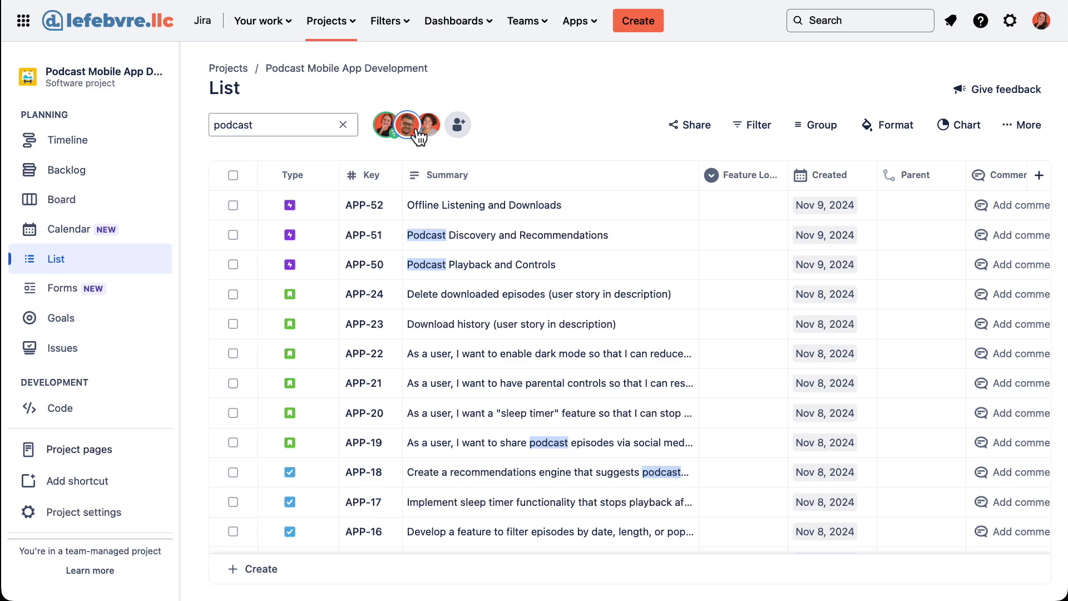
pyautogui.click(416, 136)
pyautogui.click(418, 136)
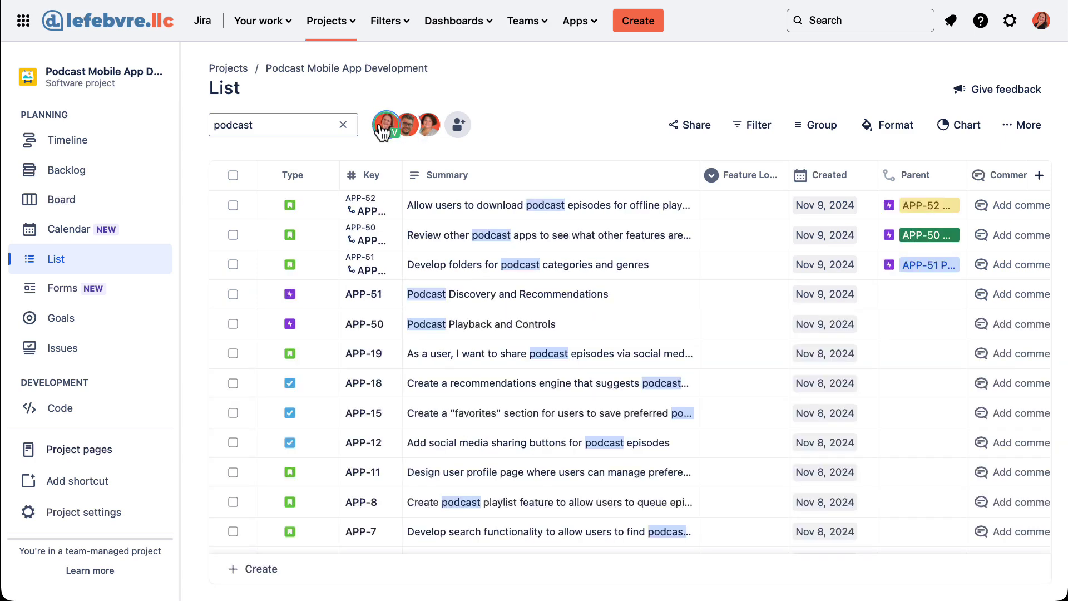
pyautogui.click(343, 124)
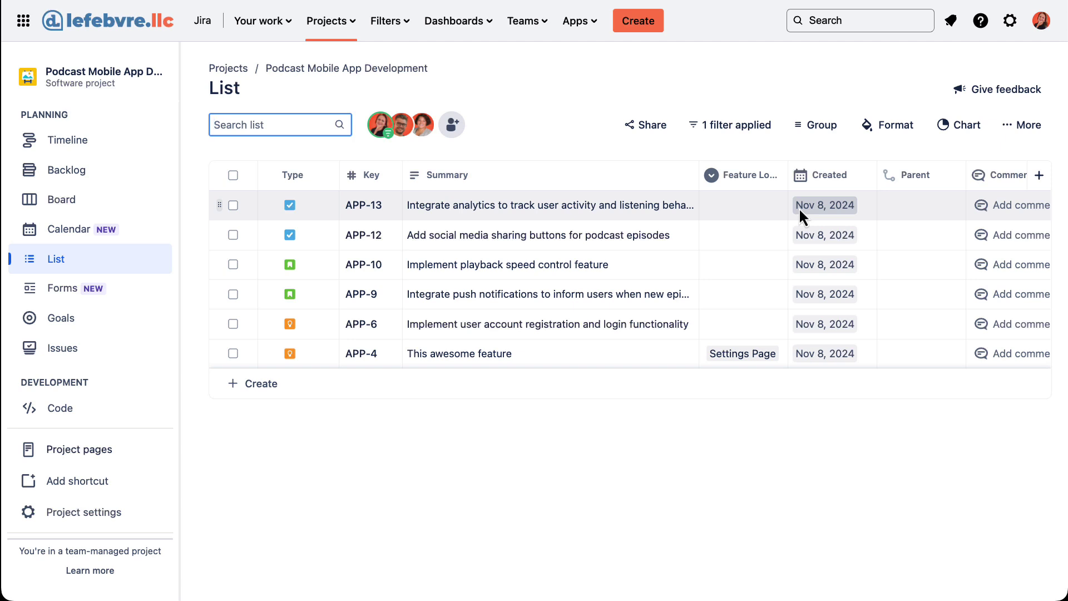
pyautogui.click(370, 124)
# - Save a format rule: Assignee is Unassigned highlights the whole row in Subtle Yellow
pyautogui.click(921, 128)
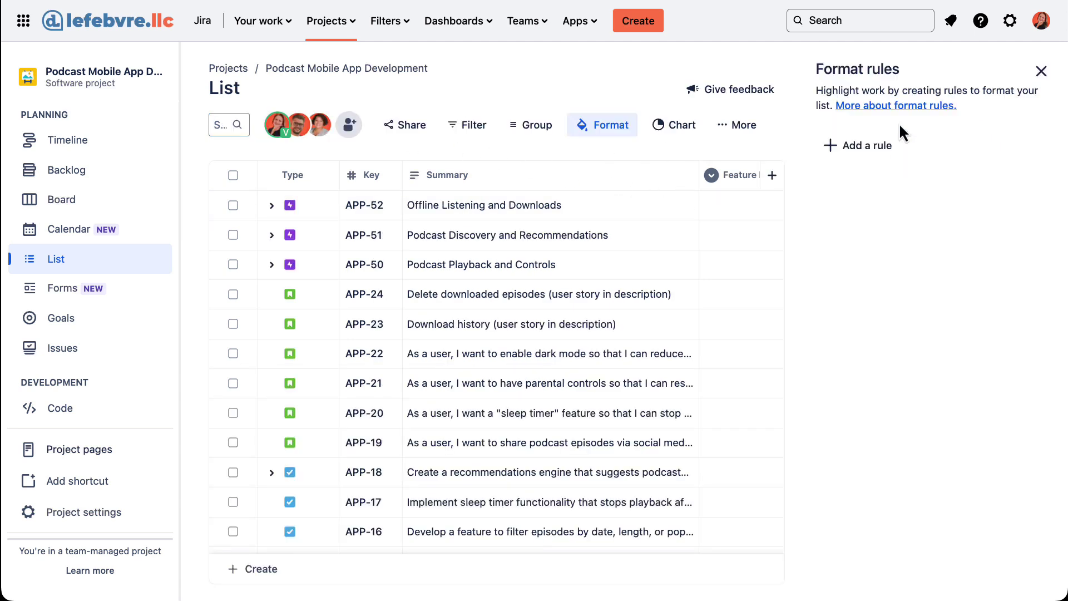
pyautogui.click(883, 150)
pyautogui.click(886, 222)
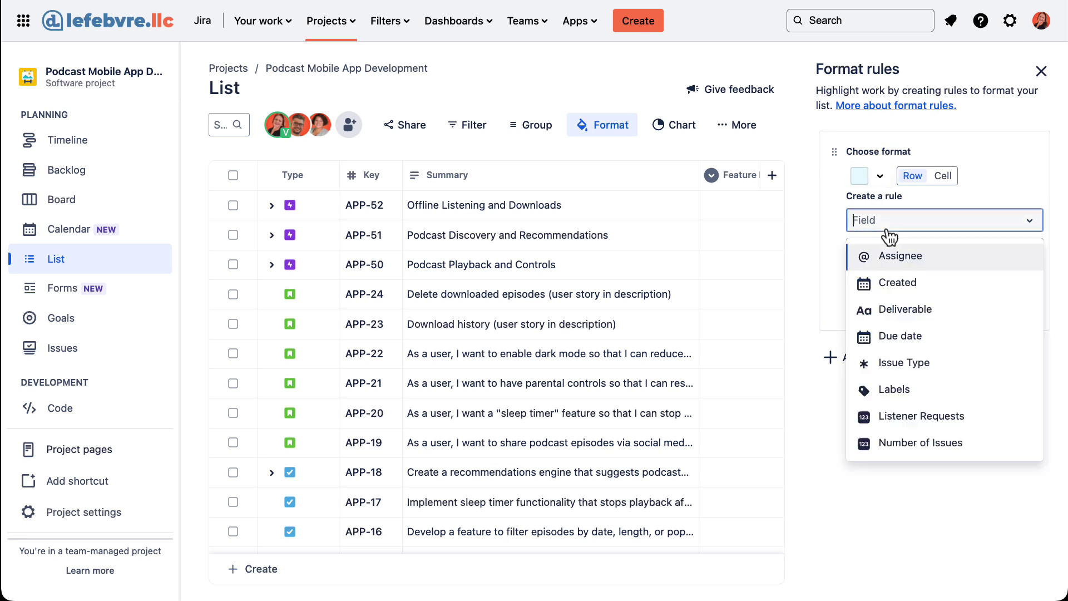
pyautogui.click(891, 255)
pyautogui.click(897, 284)
pyautogui.click(899, 319)
pyautogui.click(880, 176)
pyautogui.click(955, 204)
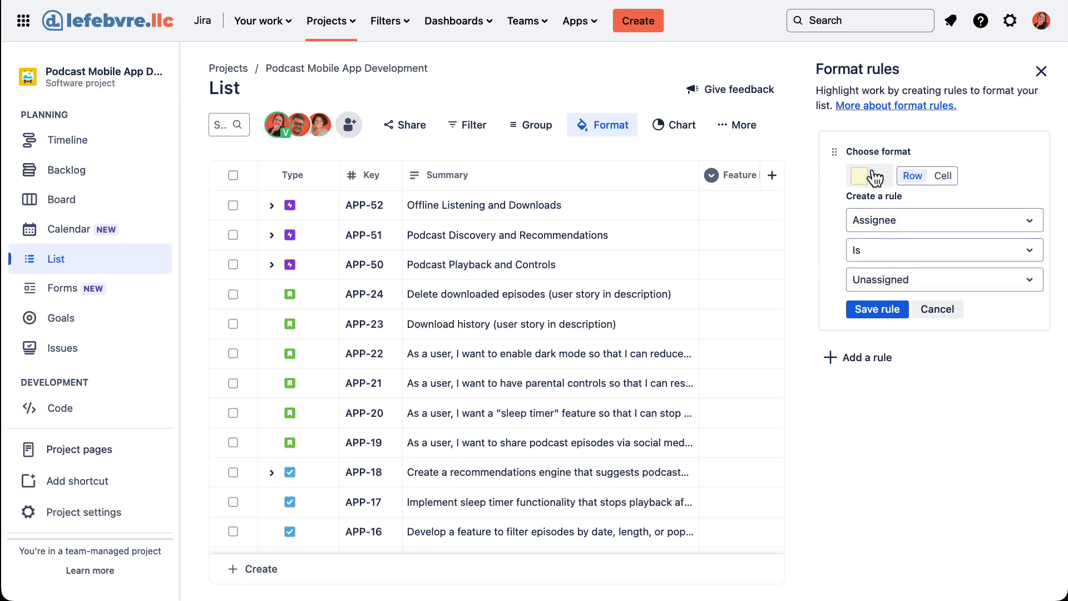
pyautogui.click(878, 309)
pyautogui.click(1041, 71)
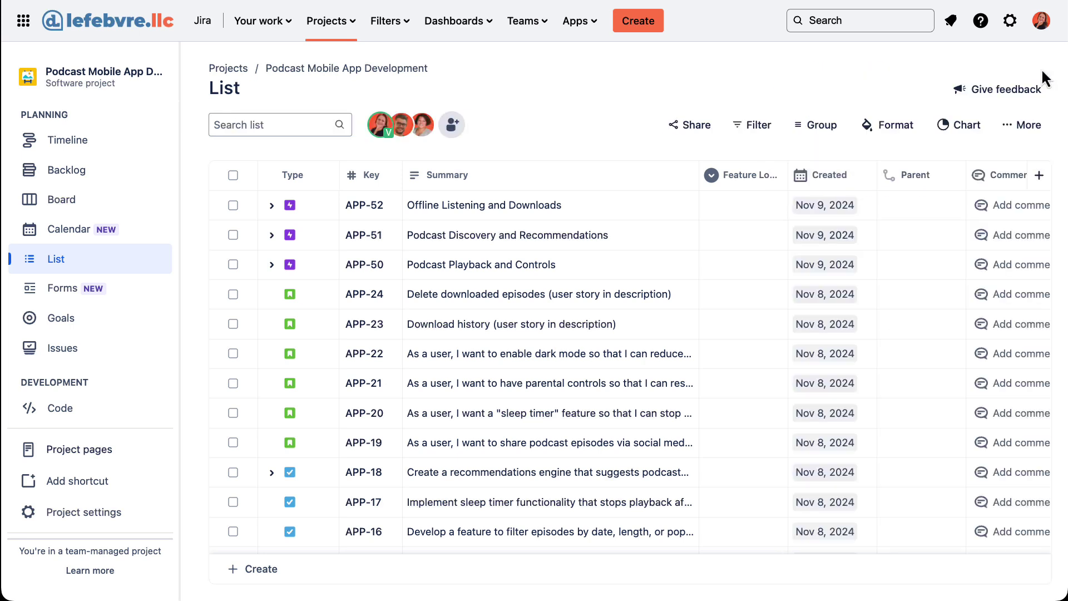
pyautogui.scroll(-10, 660, 400)
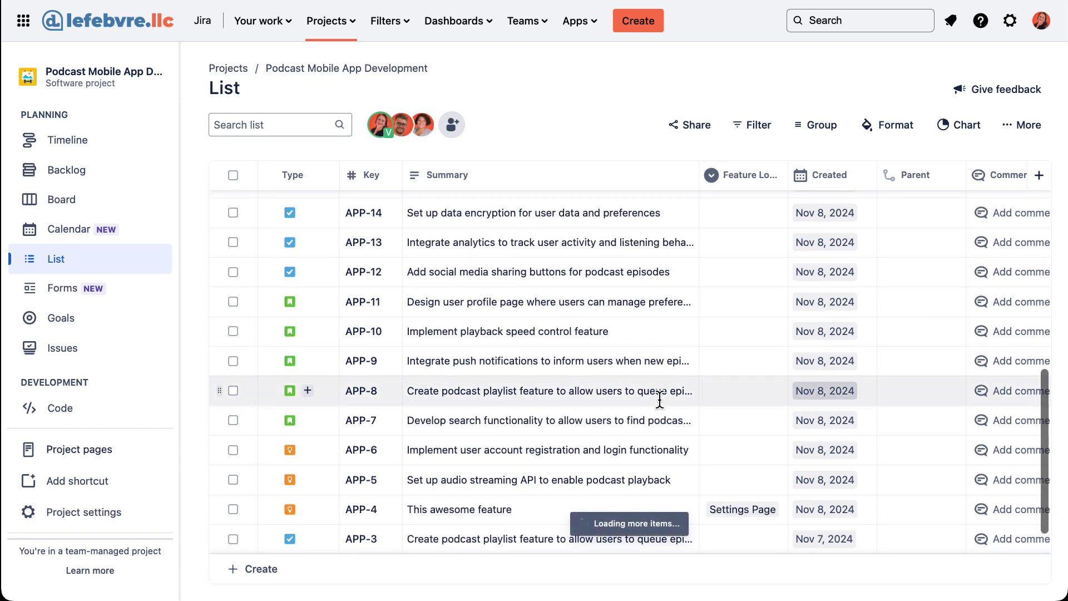
pyautogui.scroll(10, 660, 399)
pyautogui.scroll(-3, 660, 399)
pyautogui.scroll(3, 660, 399)
pyautogui.scroll(1, 660, 399)
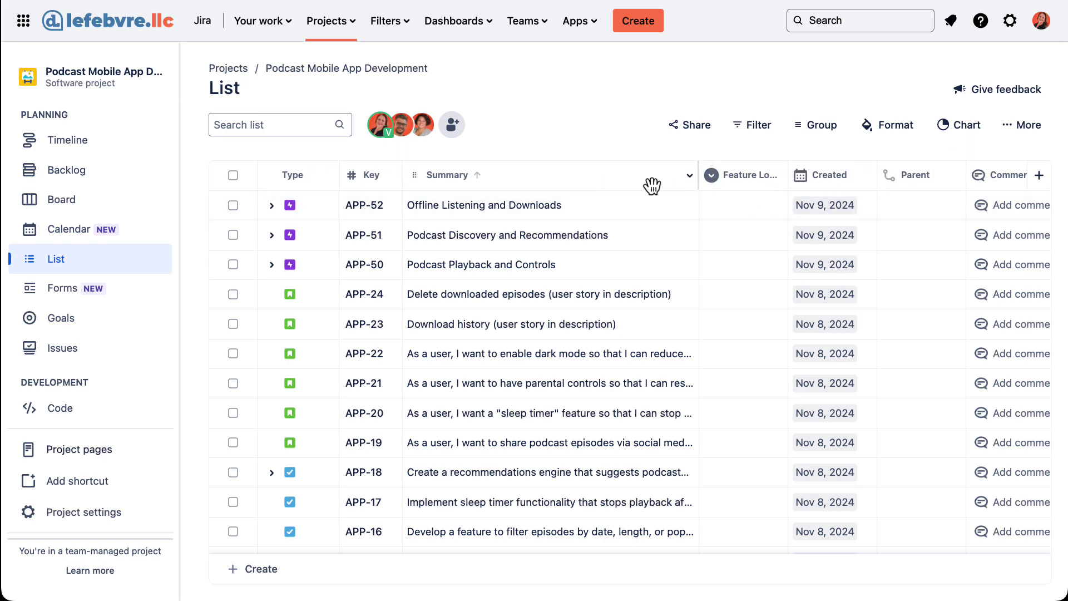
pyautogui.hscroll(3, 658, 263)
pyautogui.hscroll(5, 659, 262)
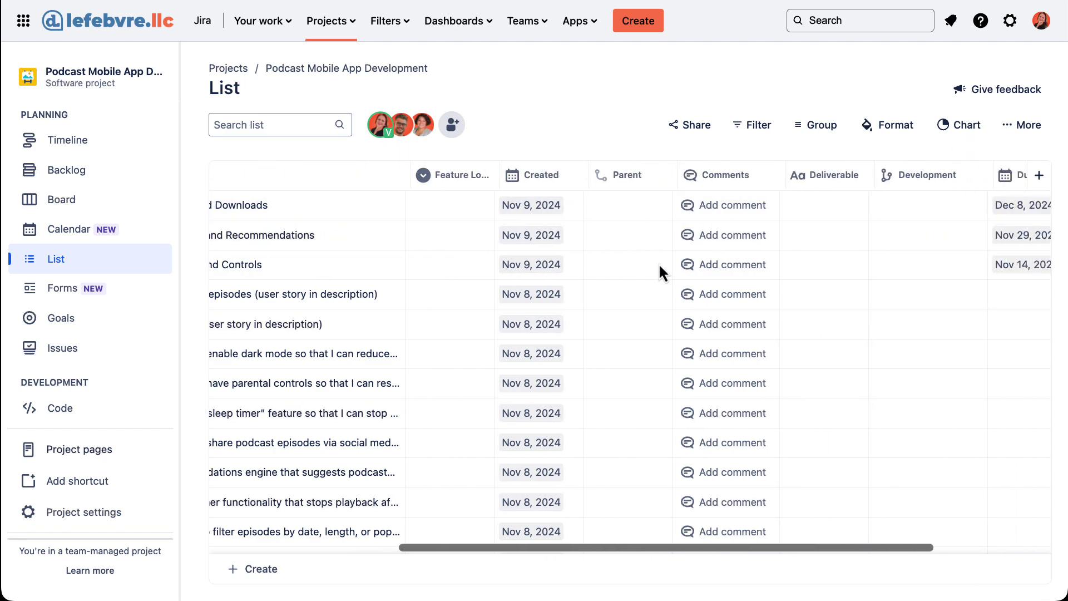
pyautogui.hscroll(-10, 658, 267)
pyautogui.moveTo(699, 151)
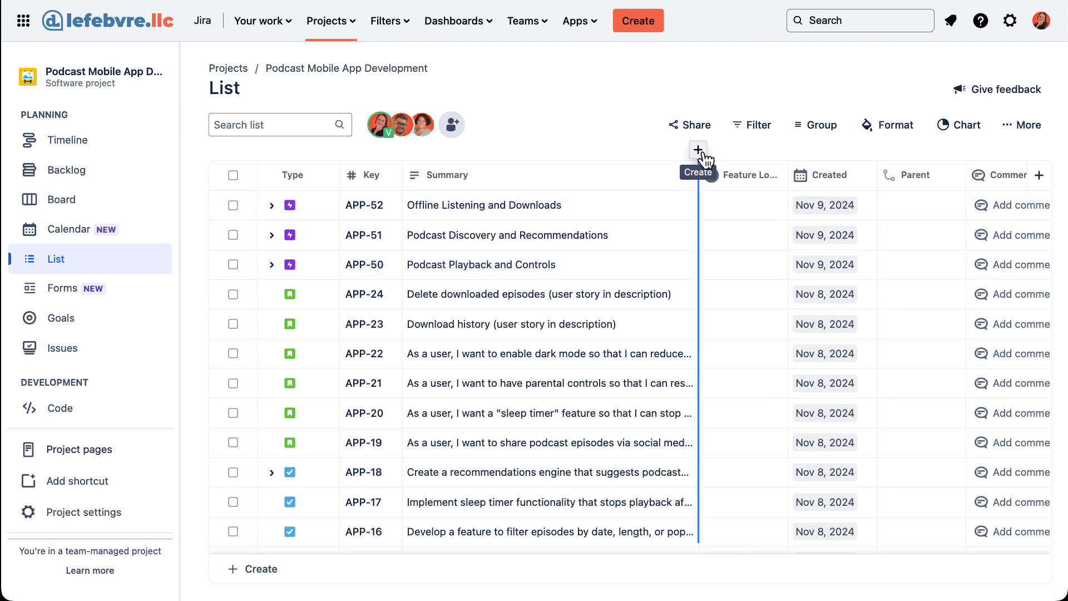
# - Add an Assignee column next to Summary
pyautogui.click(701, 153)
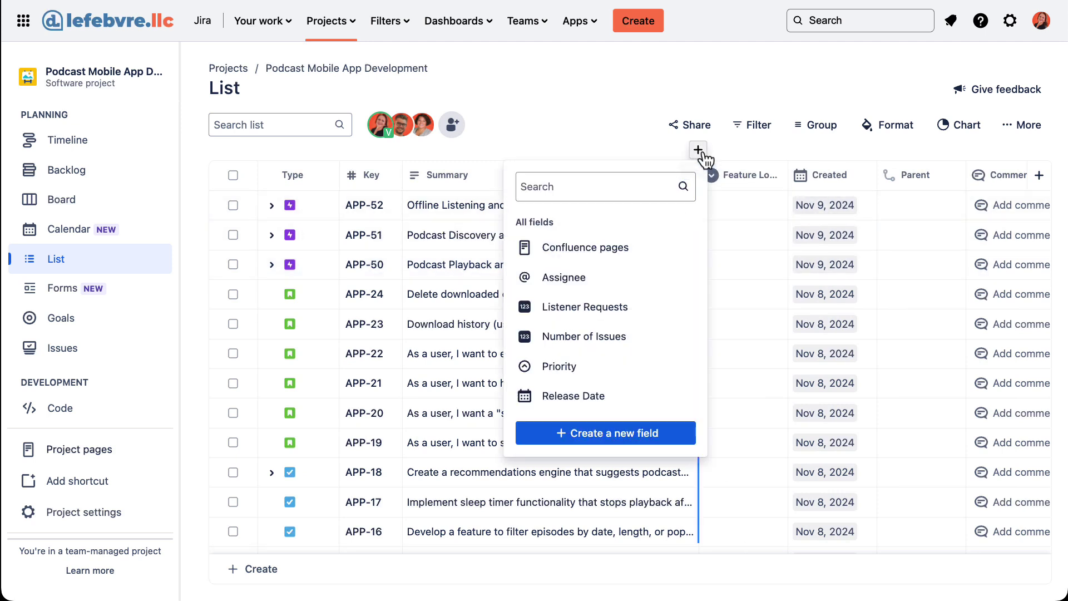
pyautogui.click(599, 288)
pyautogui.click(584, 125)
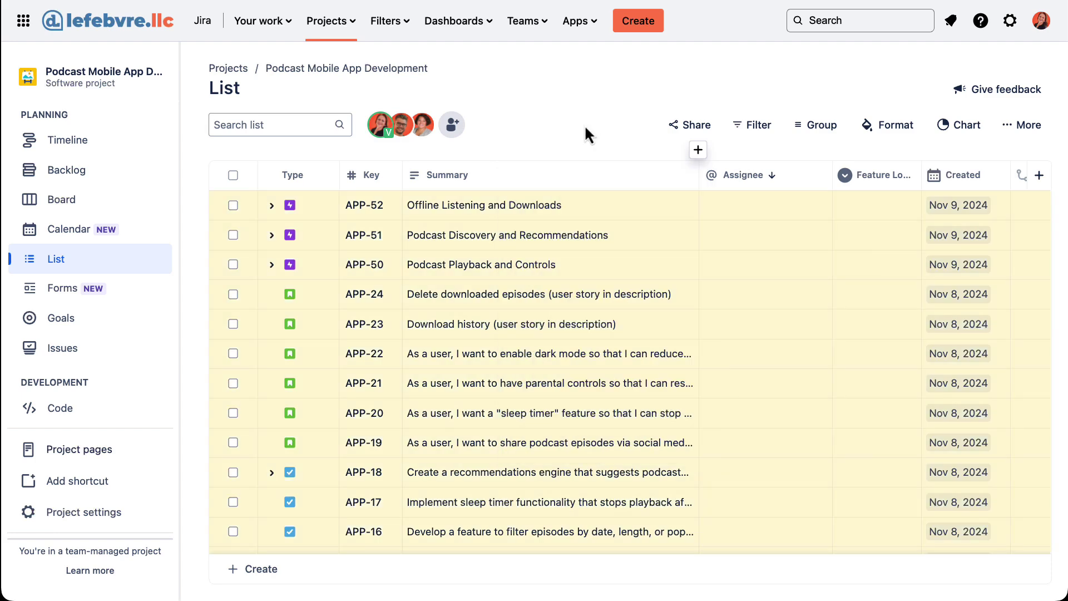
pyautogui.scroll(-10, 606, 130)
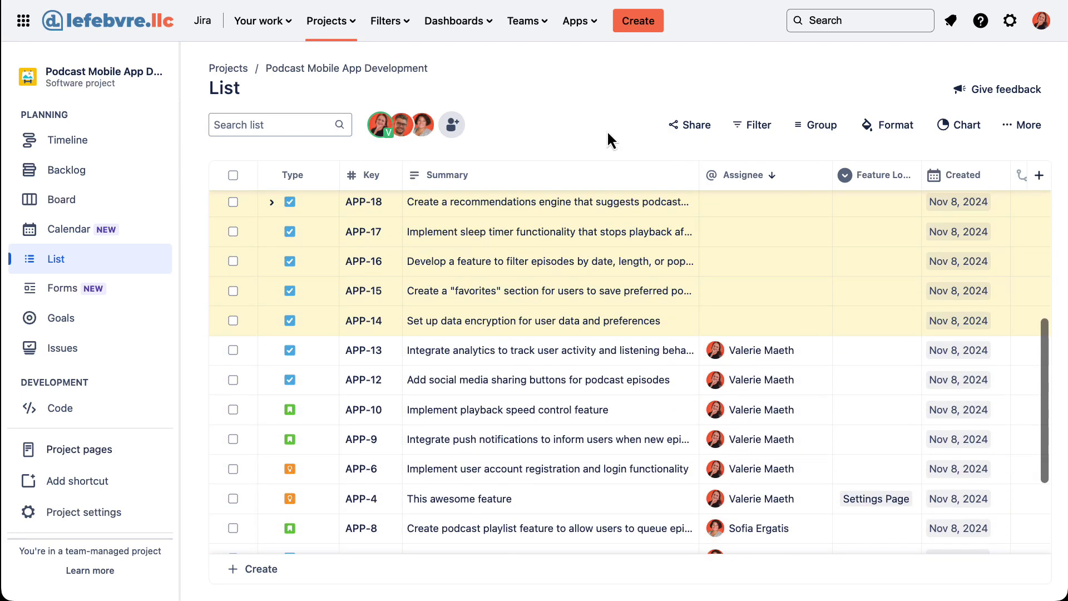
pyautogui.scroll(10, 608, 134)
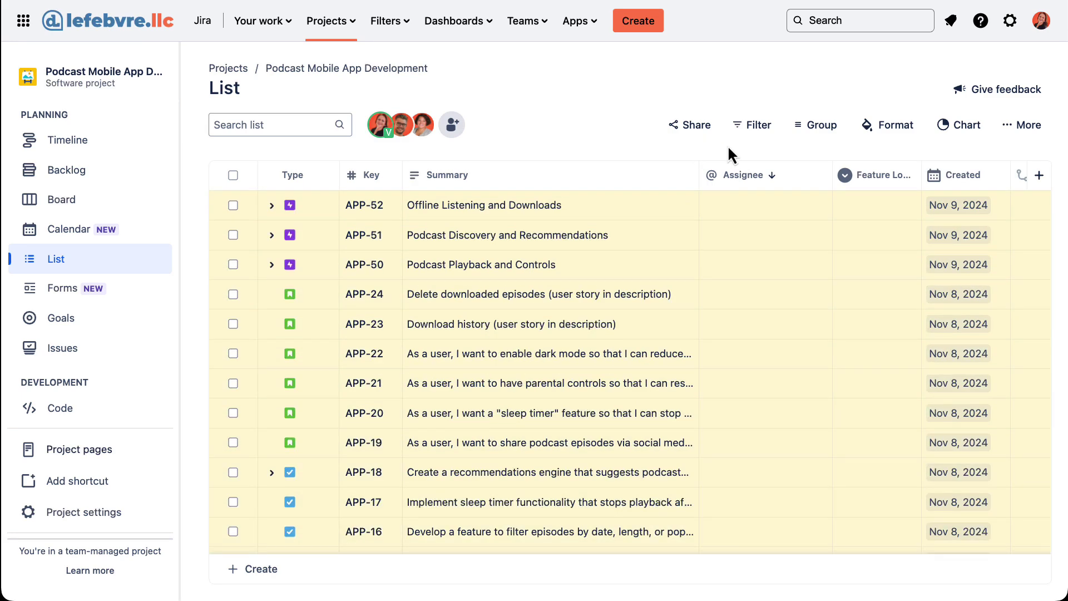
# - Group the list by assignee and expand then collapse the Unassigned and third assignee groups
pyautogui.click(820, 126)
pyautogui.click(777, 187)
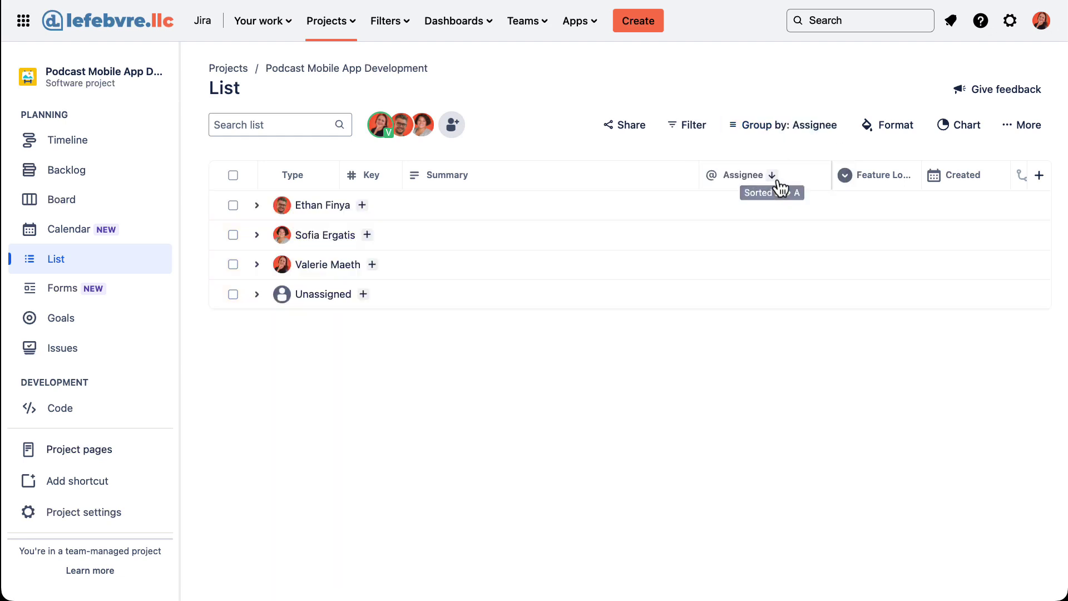
pyautogui.click(257, 294)
pyautogui.click(257, 296)
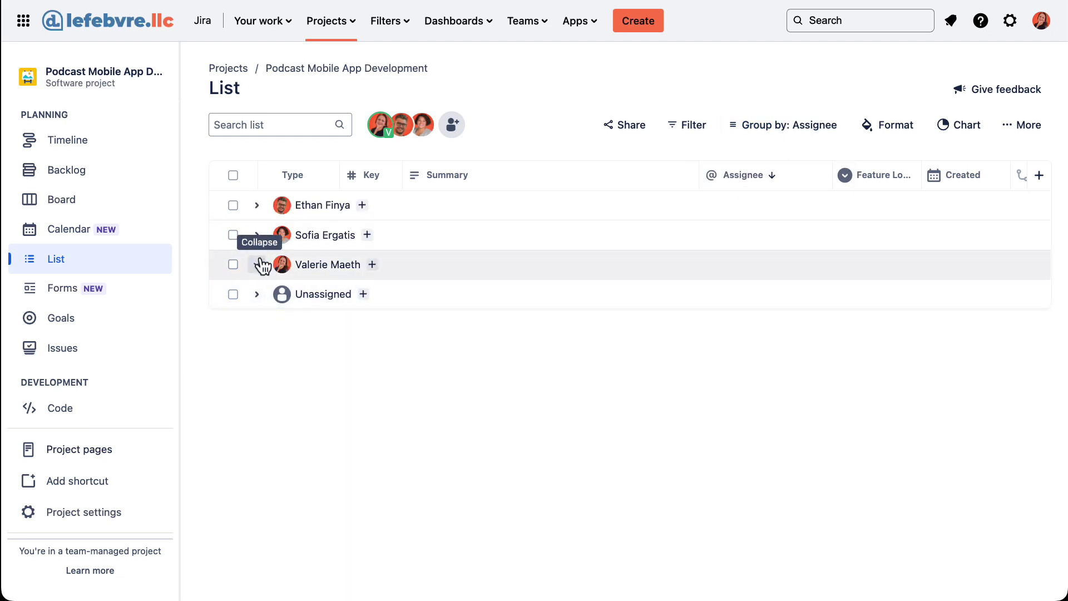
pyautogui.click(257, 265)
pyautogui.click(257, 265)
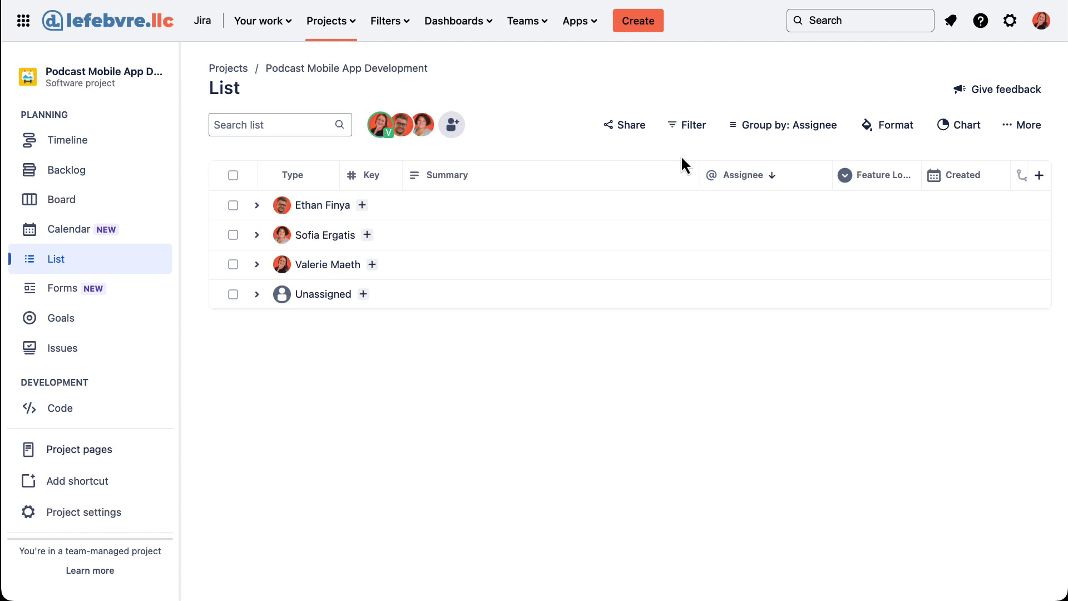
# - Remove the assignee grouping and filter to Stories created 11/3/2024 through 11/9/2024
pyautogui.click(743, 133)
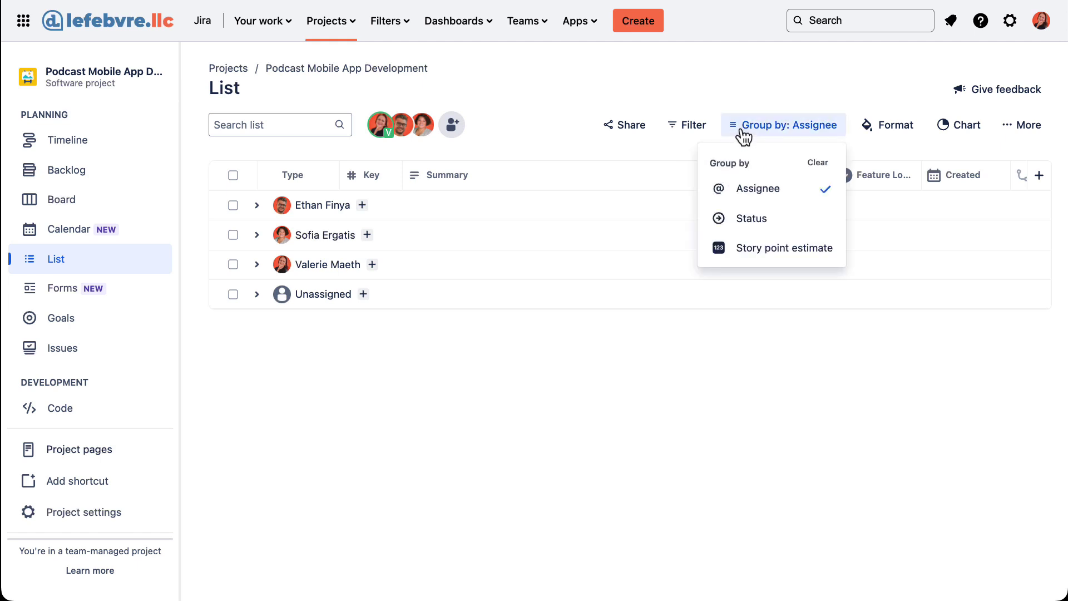
pyautogui.click(818, 165)
pyautogui.click(757, 132)
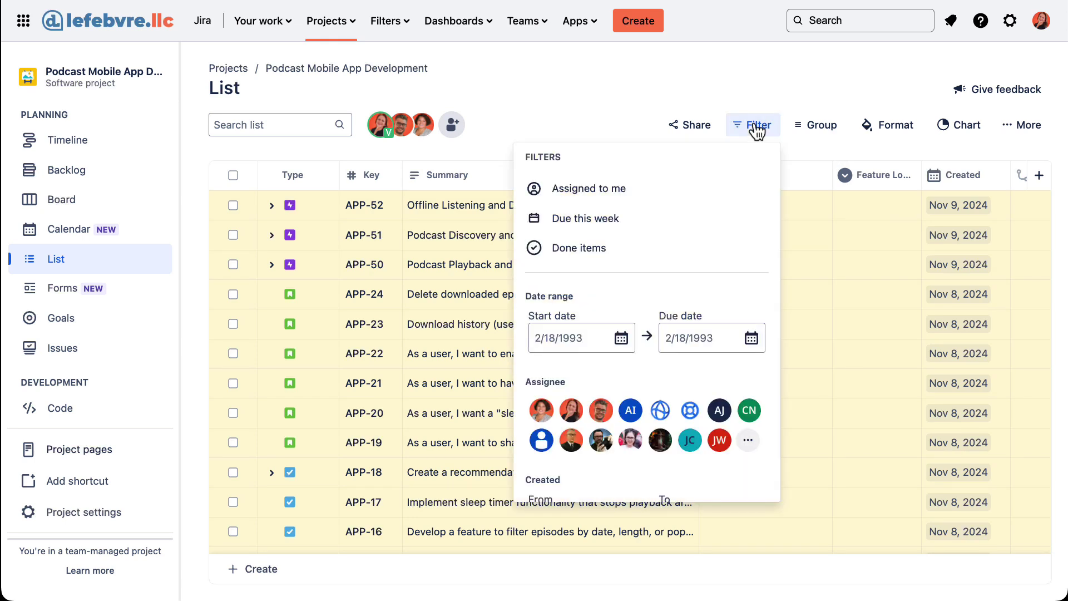
pyautogui.scroll(-5, 666, 291)
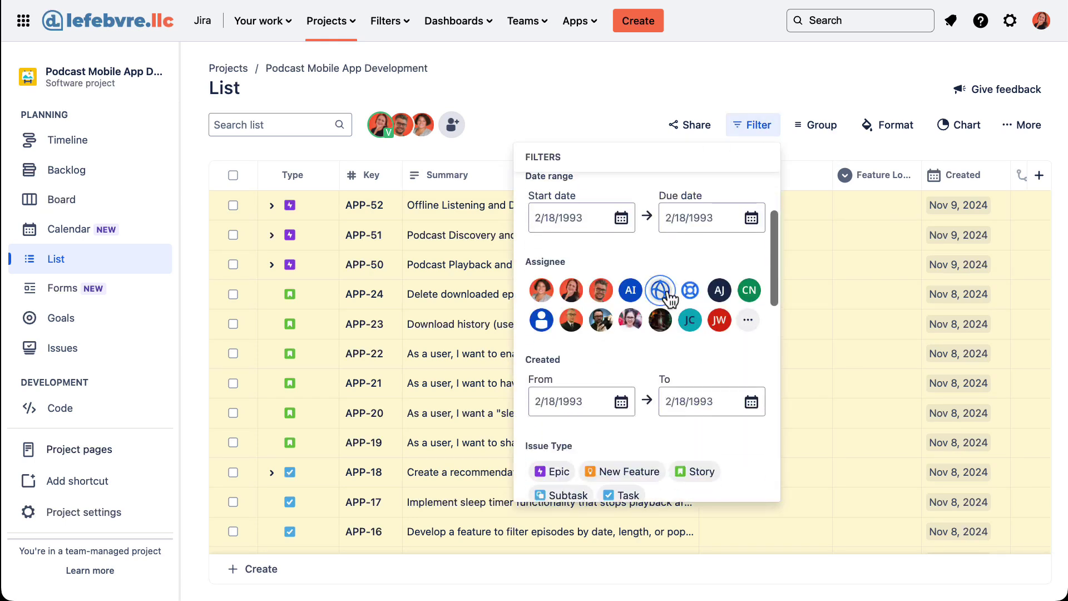
pyautogui.click(698, 397)
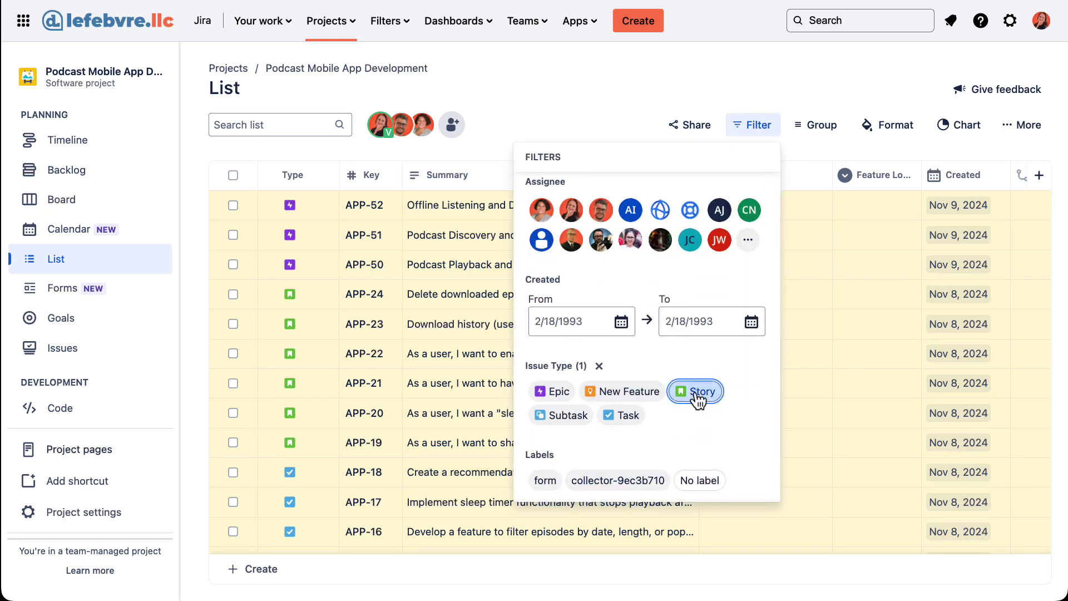
pyautogui.click(587, 333)
pyautogui.click(556, 449)
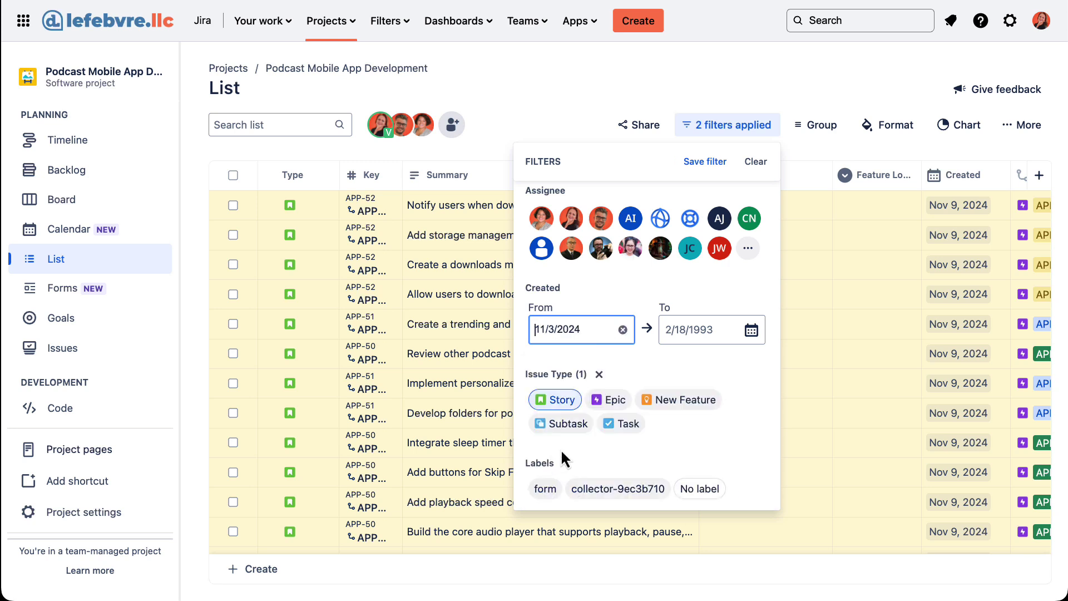
pyautogui.click(707, 335)
pyautogui.click(749, 449)
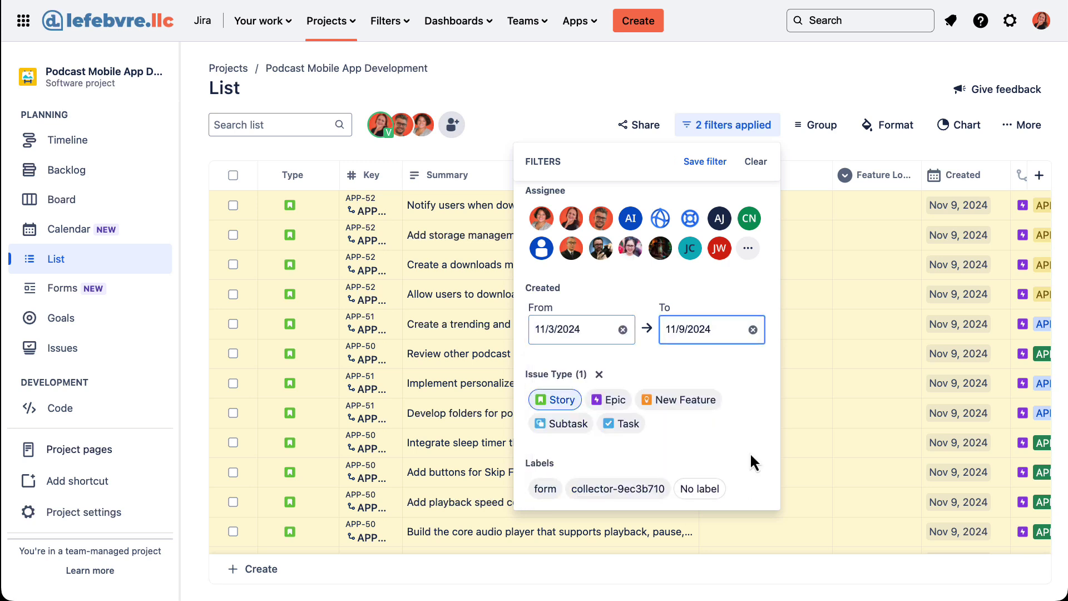
pyautogui.click(785, 79)
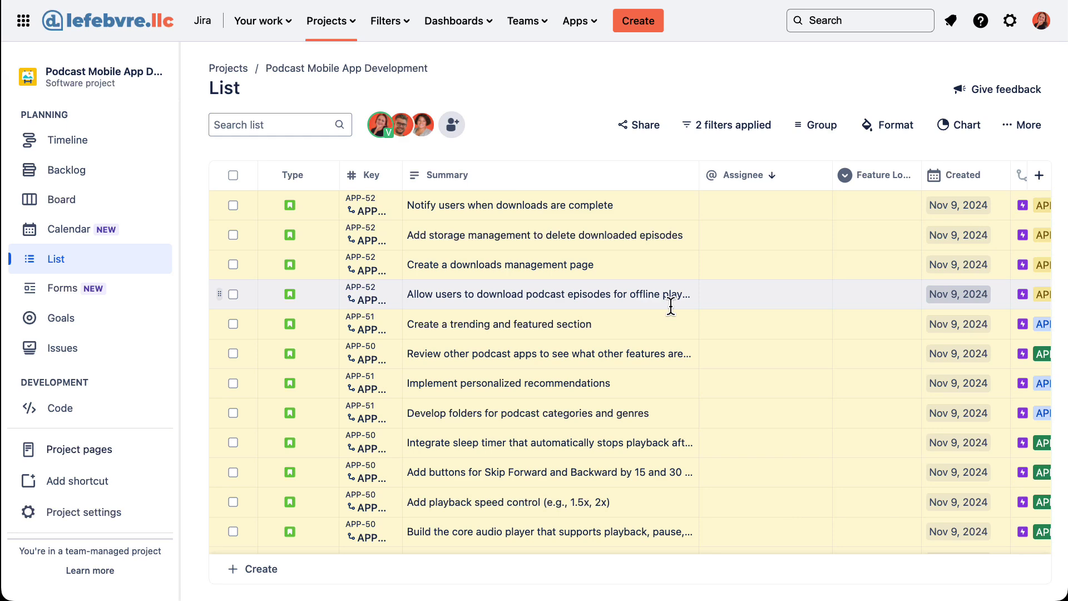
pyautogui.hscroll(10, 671, 306)
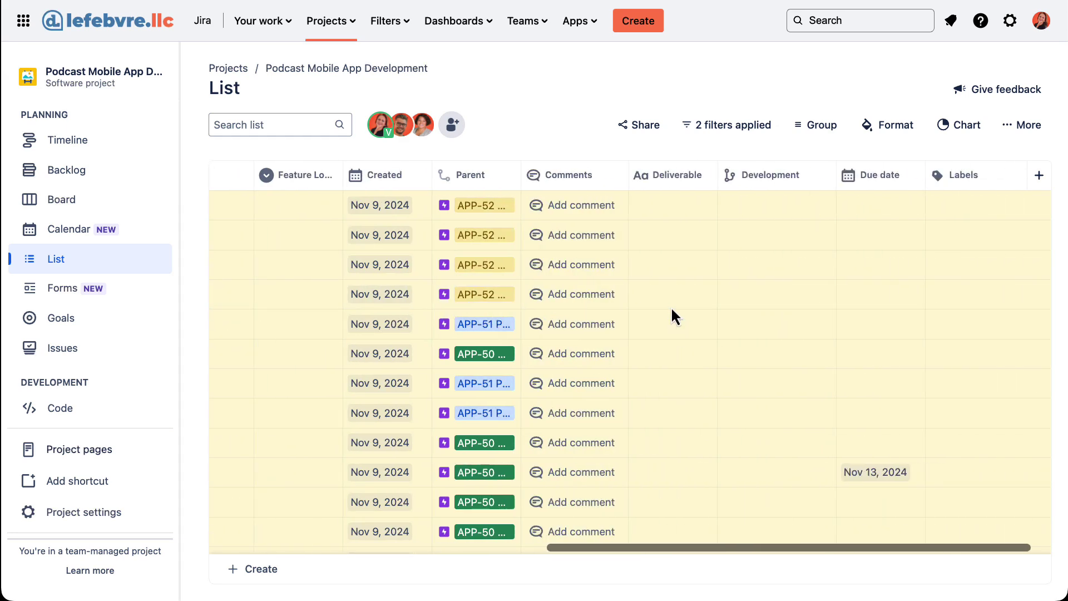
pyautogui.hscroll(-7, 671, 306)
pyautogui.hscroll(-5, 671, 306)
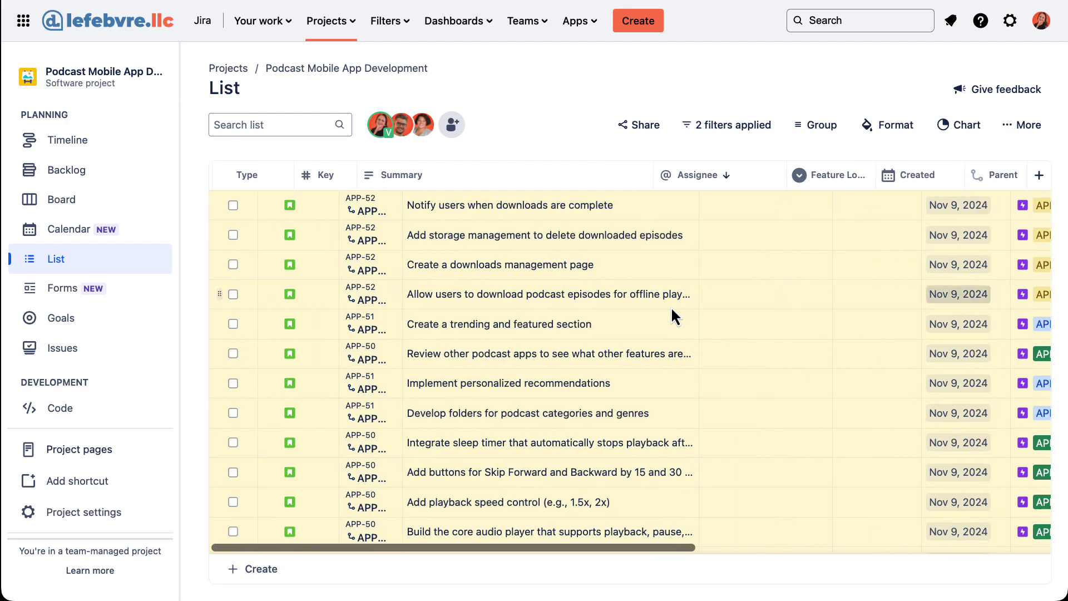
# - Share the filtered list with the suggested teammate
pyautogui.click(650, 127)
pyautogui.click(494, 250)
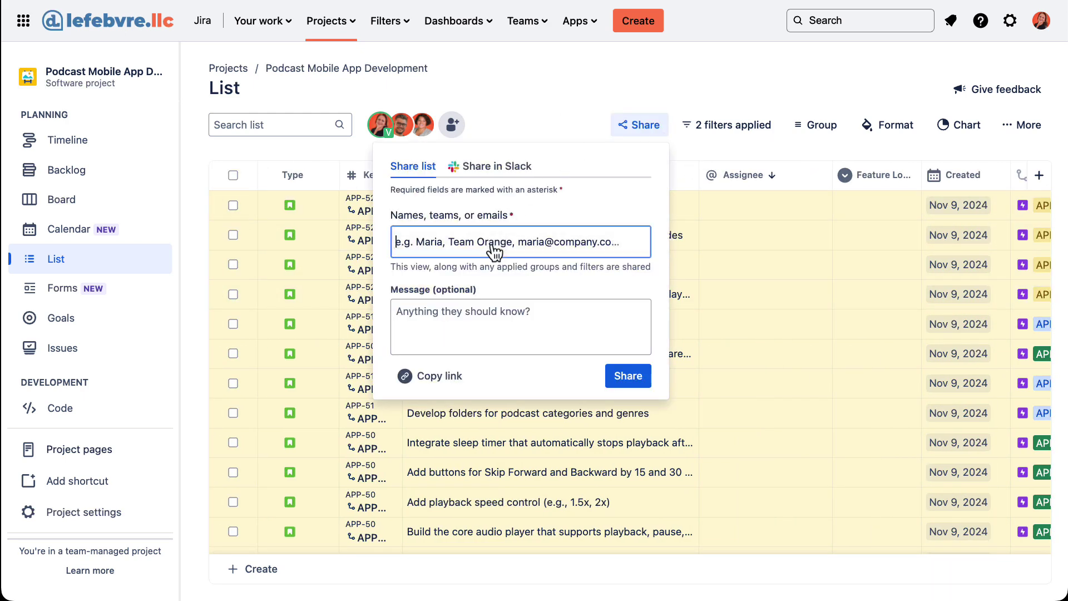
pyautogui.write('etha')
pyautogui.click(488, 288)
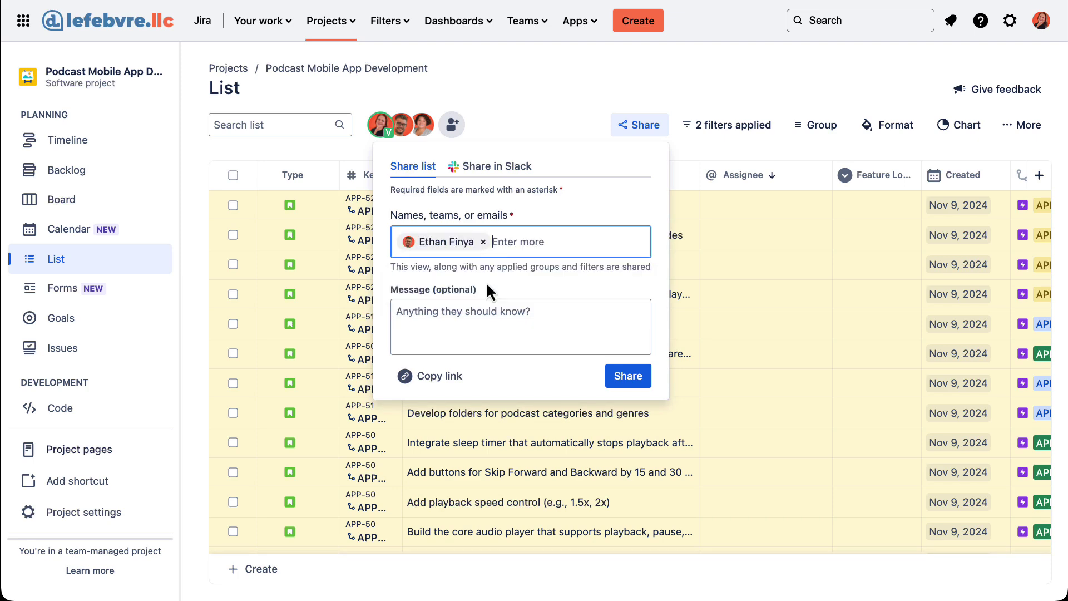
pyautogui.click(628, 374)
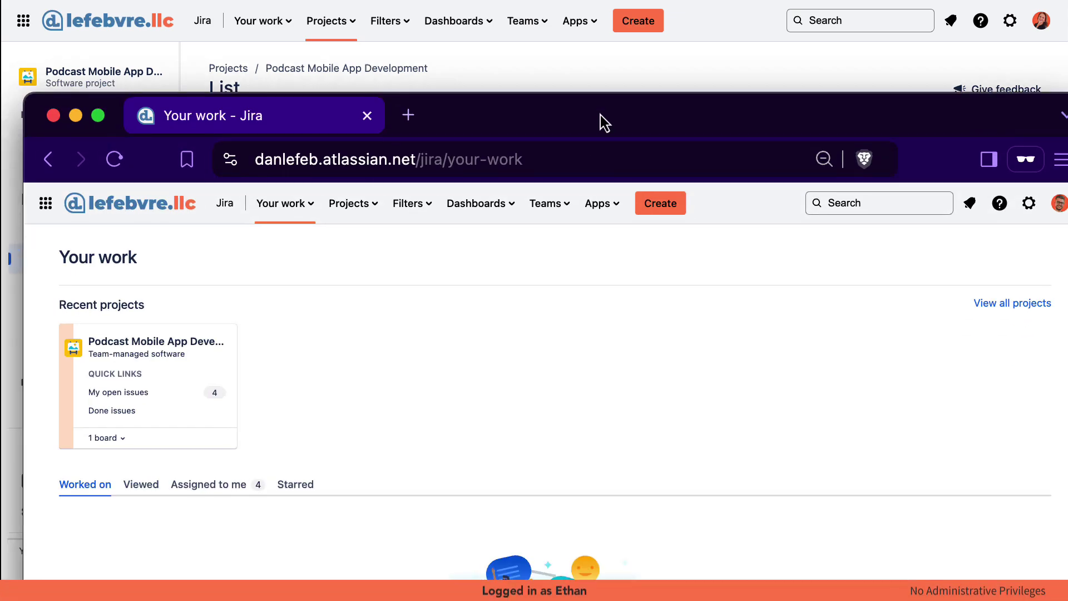
# - In the recipient's window, reload notifications and open the shared List showing stories APP-64 to APP-58
pyautogui.click(1038, 203)
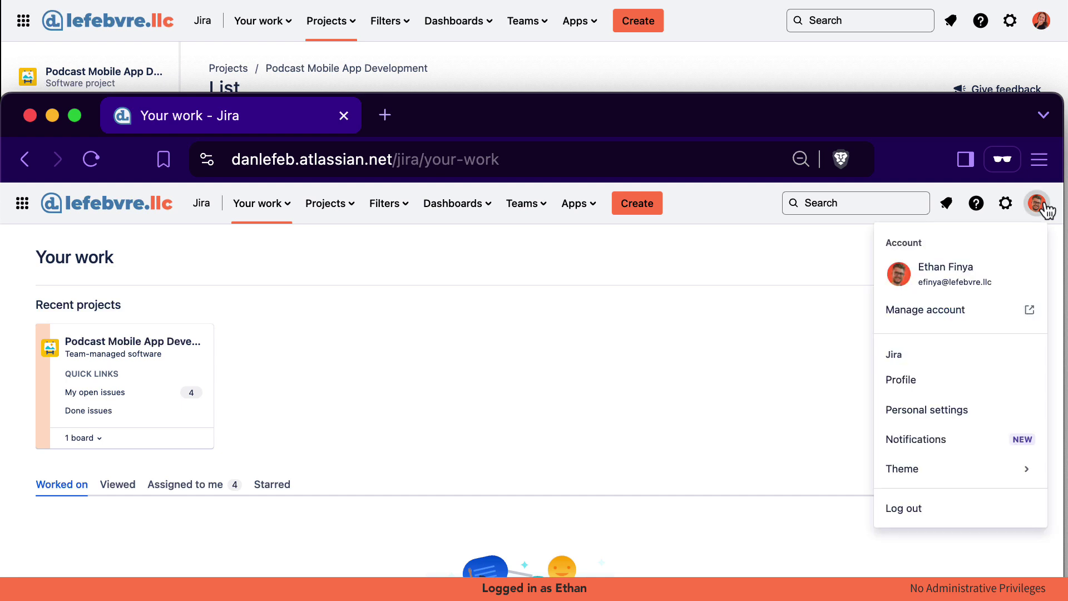
pyautogui.click(1045, 209)
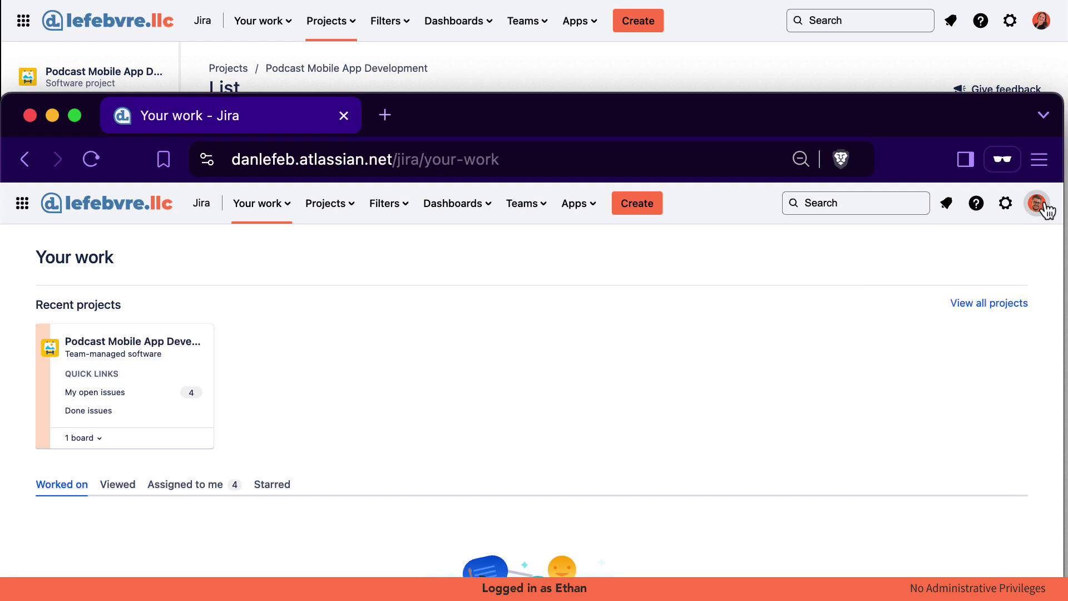
pyautogui.click(944, 204)
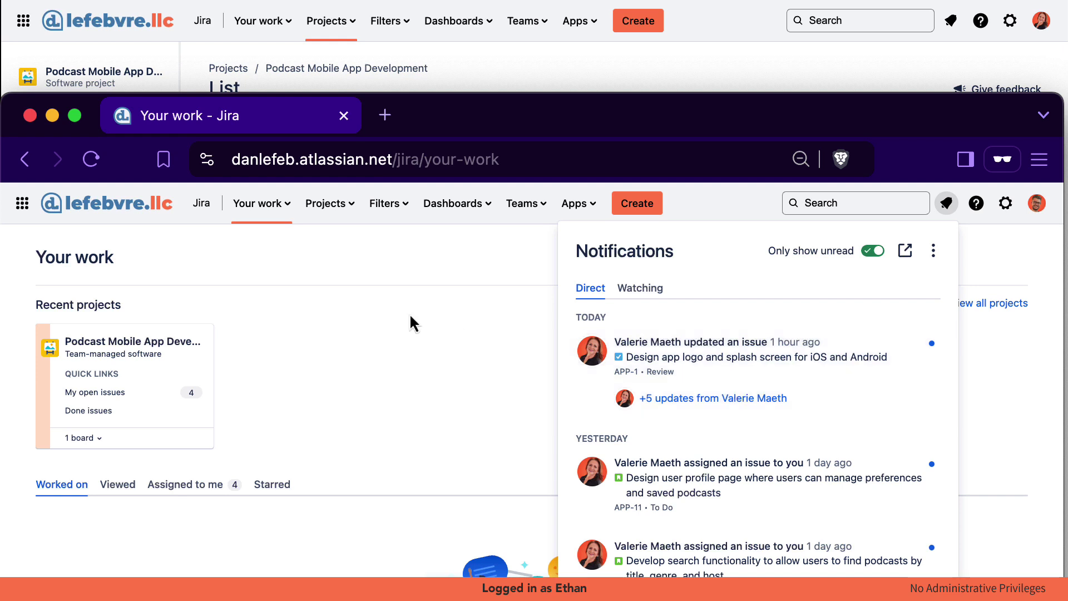
pyautogui.click(91, 160)
pyautogui.click(946, 204)
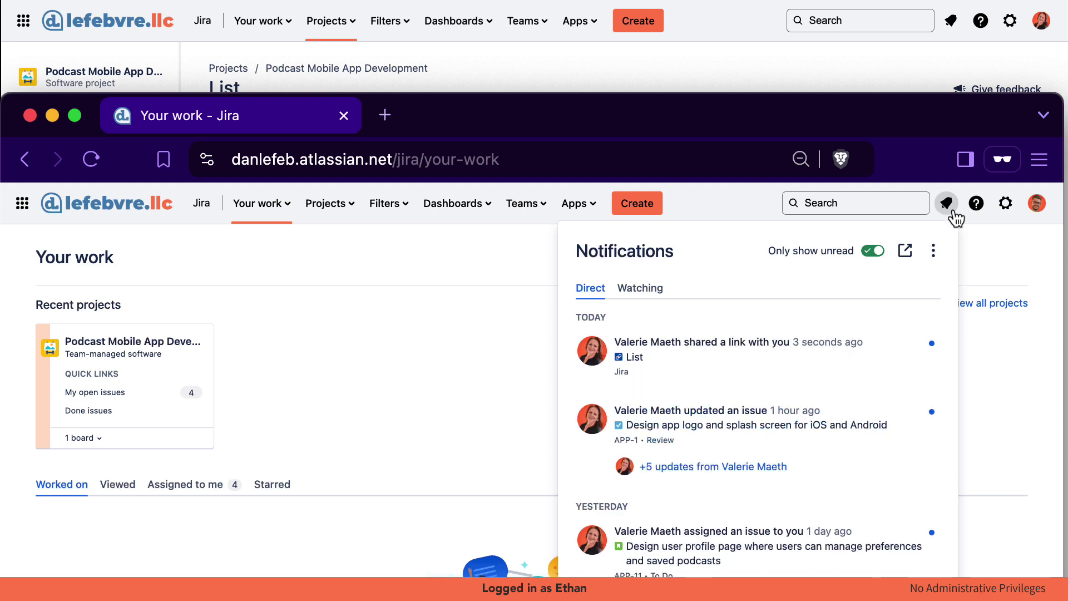
pyautogui.click(634, 358)
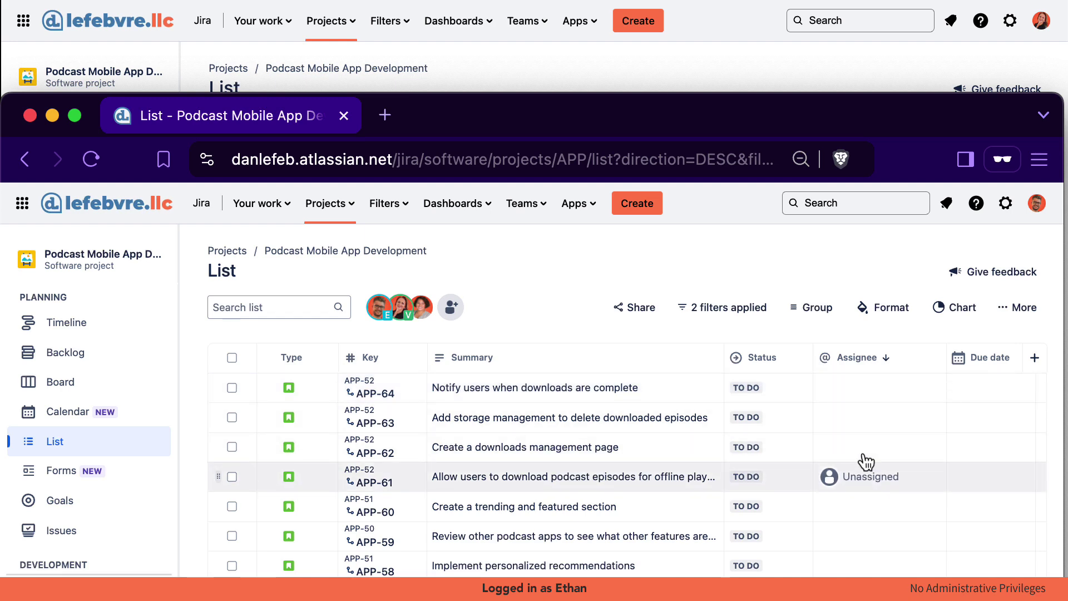
pyautogui.hscroll(10, 912, 405)
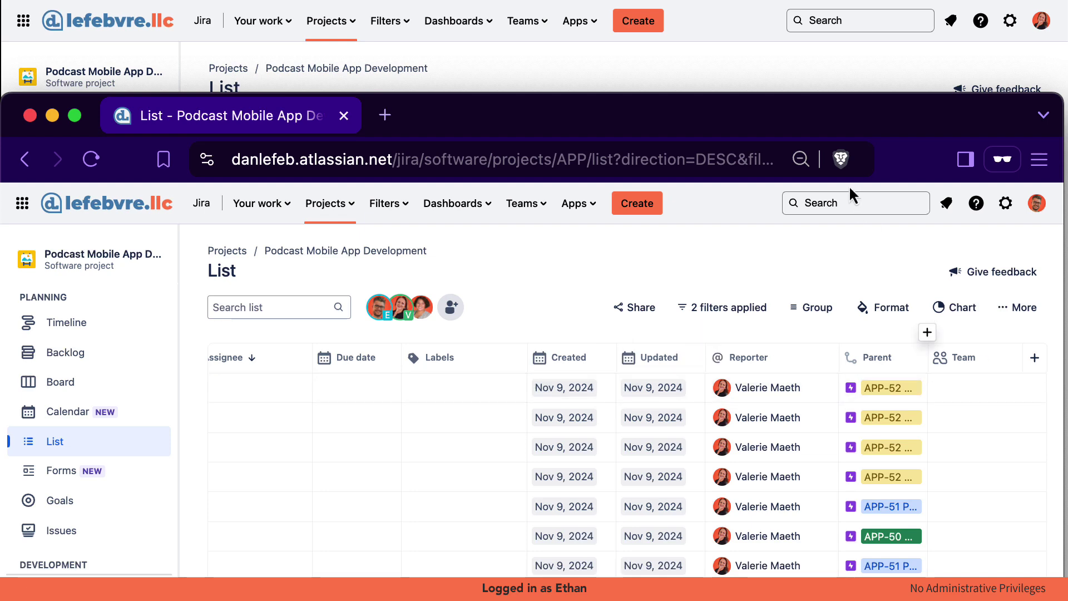
pyautogui.moveTo(829, 122); pyautogui.dragTo(841, 343)
pyautogui.hscroll(10, 842, 249)
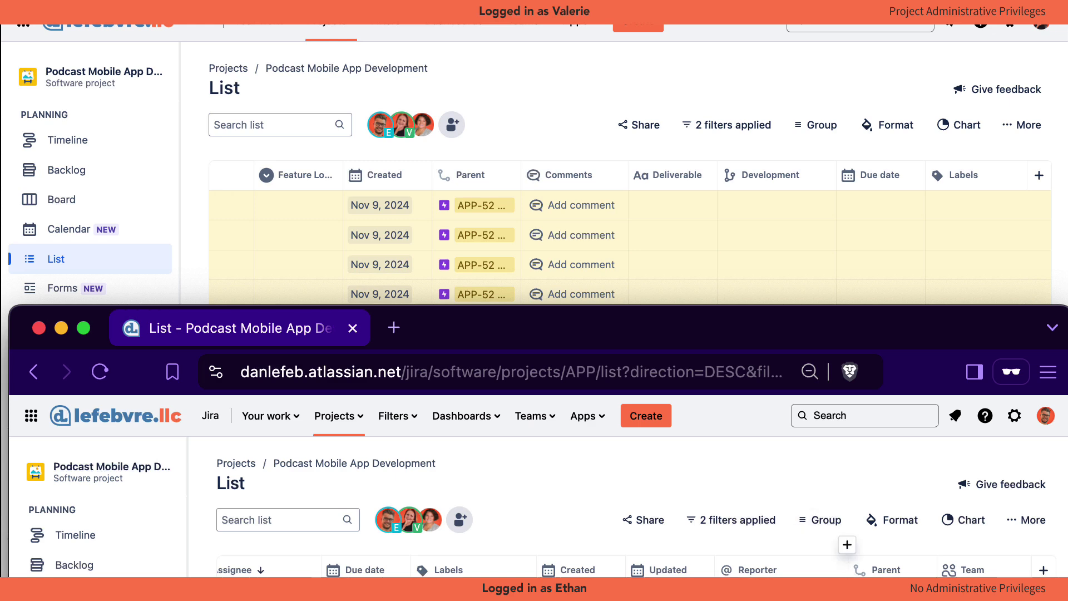
pyautogui.moveTo(877, 334); pyautogui.dragTo(882, 291)
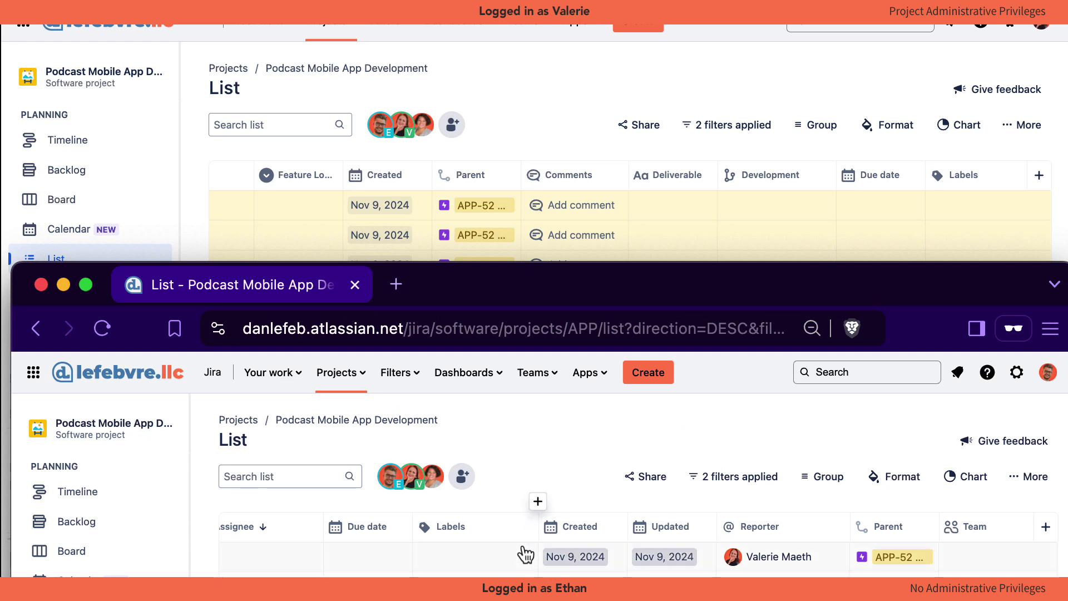
pyautogui.hscroll(-10, 511, 563)
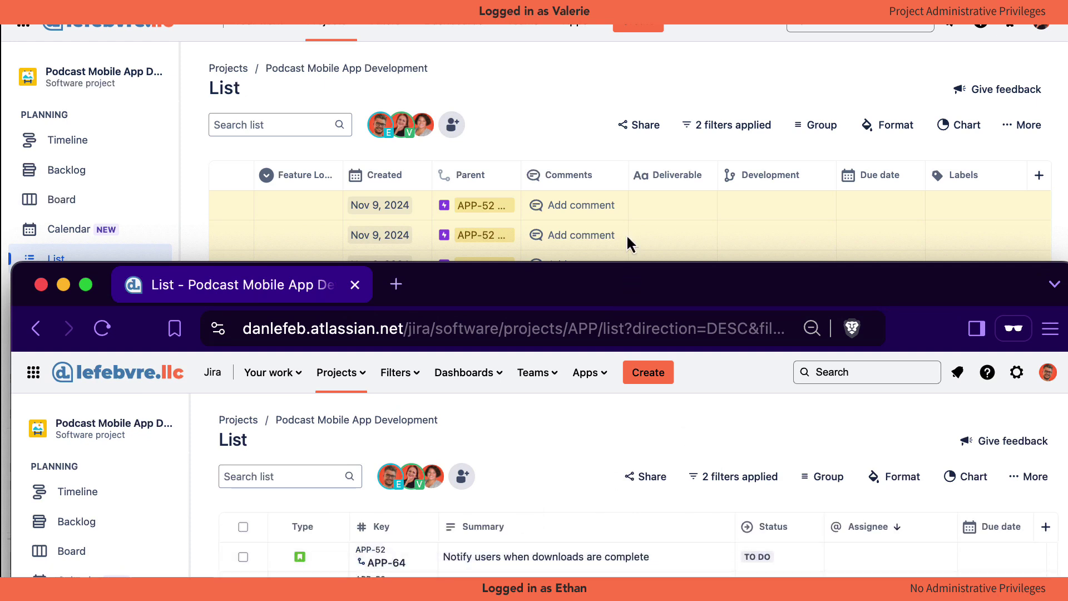
pyautogui.hscroll(-10, 628, 225)
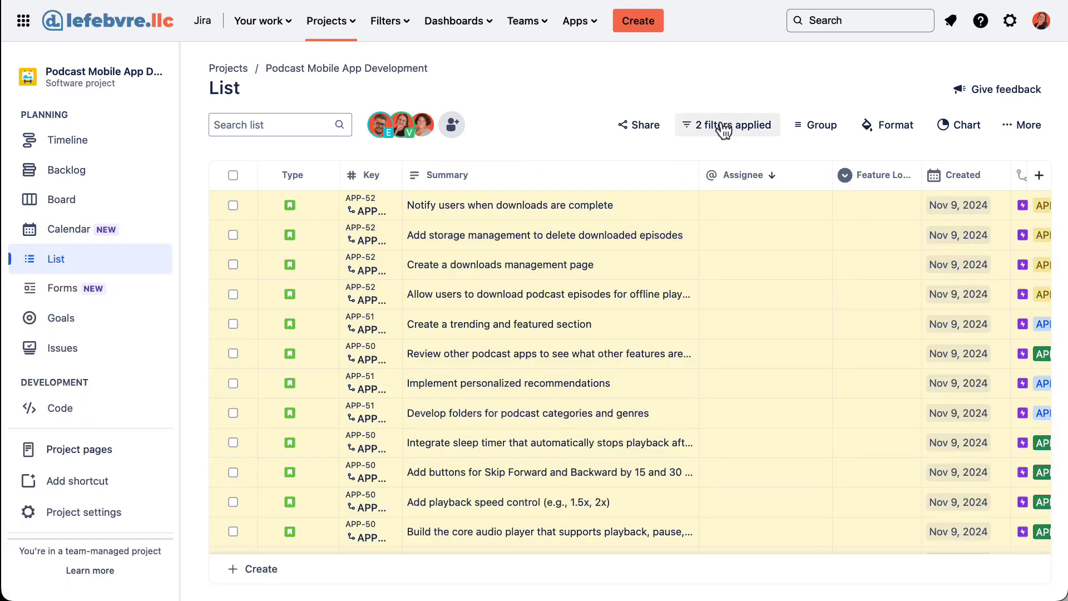
pyautogui.click(726, 124)
pyautogui.scroll(-5, 680, 278)
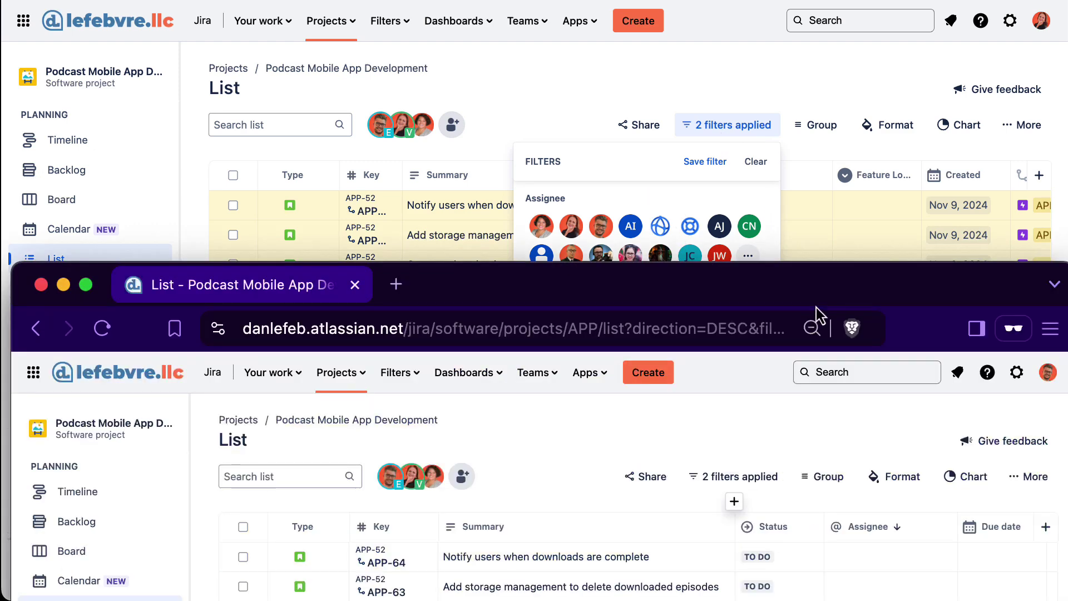
pyautogui.click(753, 478)
pyautogui.moveTo(767, 269); pyautogui.dragTo(771, 63)
pyautogui.scroll(-6, 692, 389)
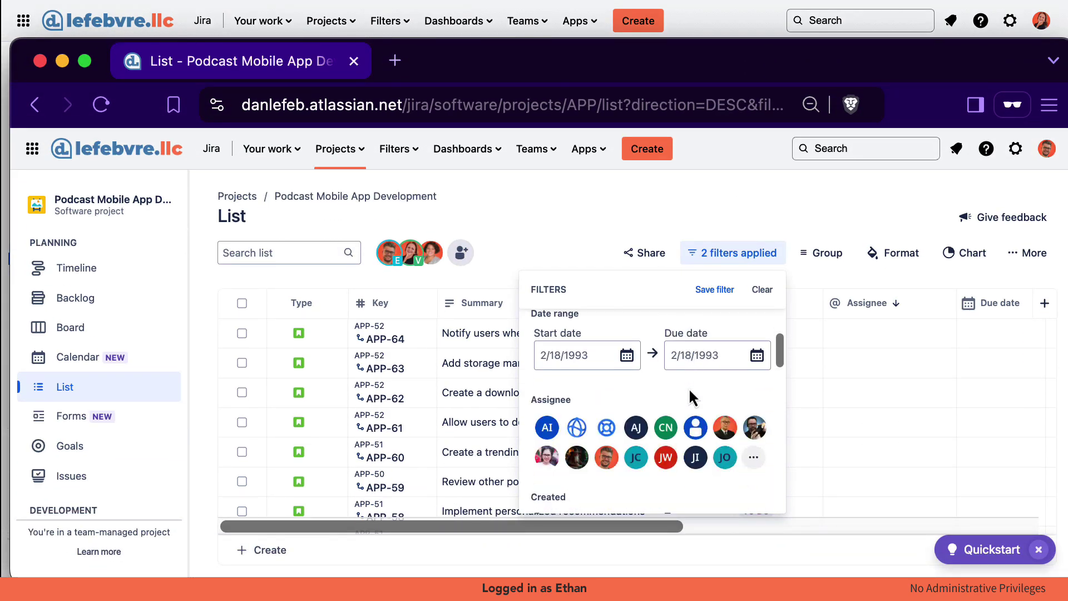
pyautogui.scroll(-1, 687, 397)
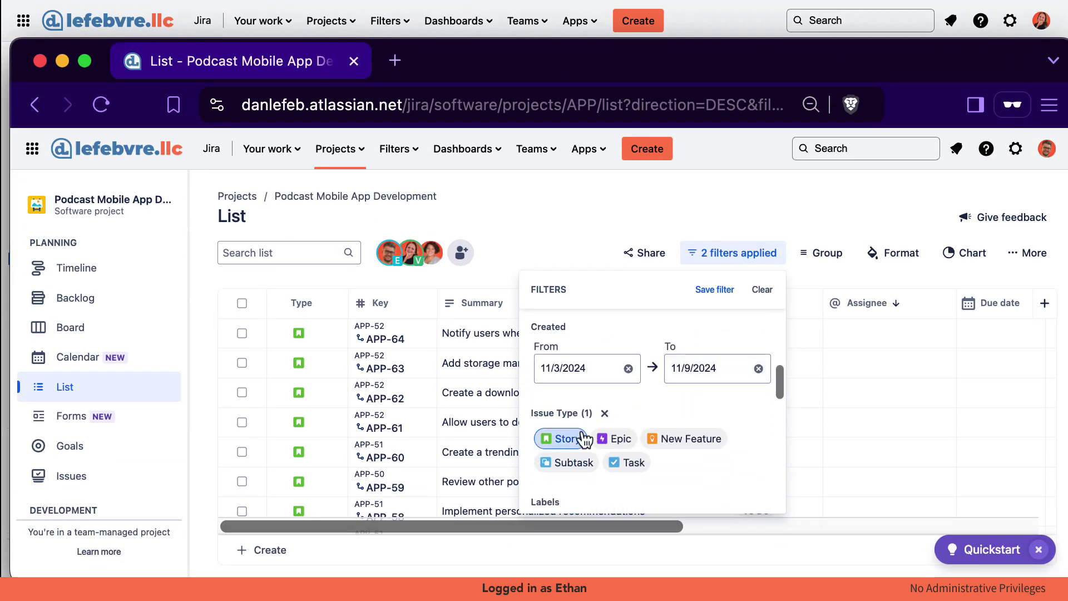
pyautogui.click(743, 255)
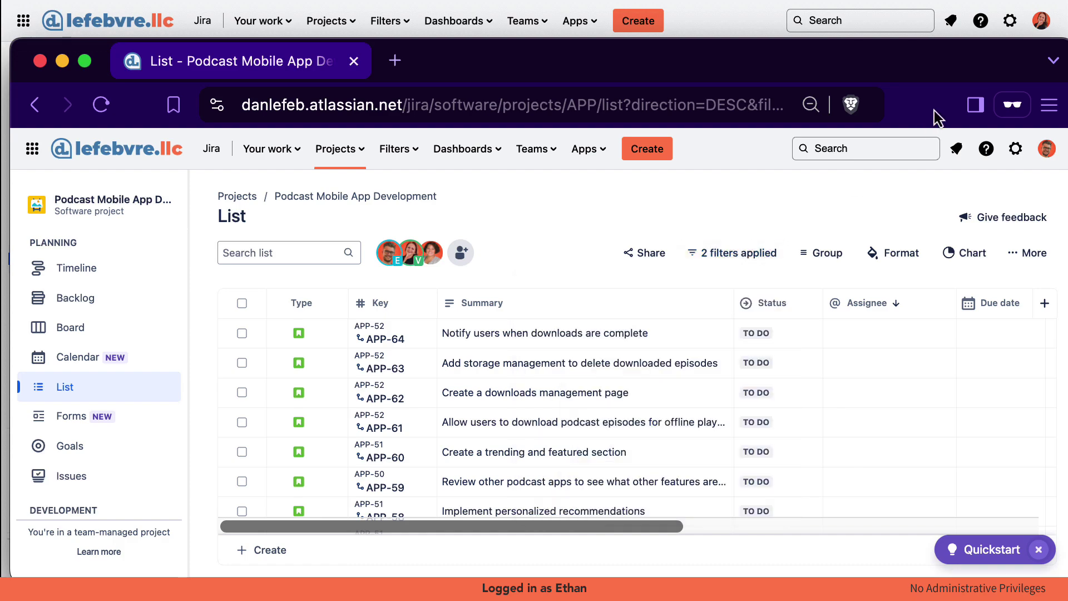